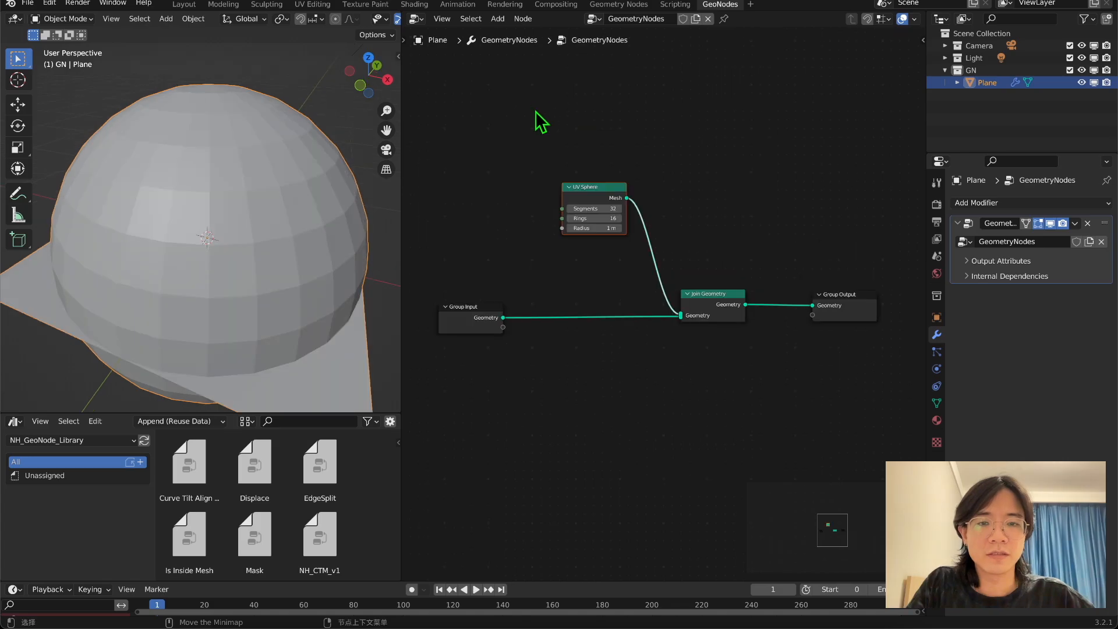
Step: Group the UV Sphere and Join Geometry nodes, return to the parent node tree and ungroup them
drag(512, 84, 766, 350)
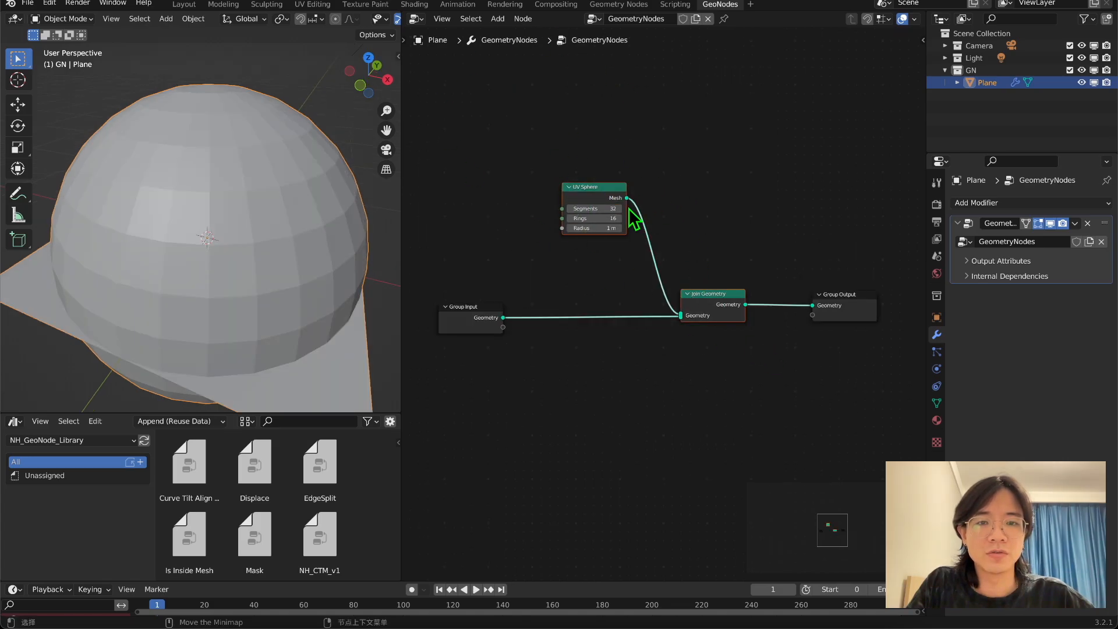
right_click(589, 196)
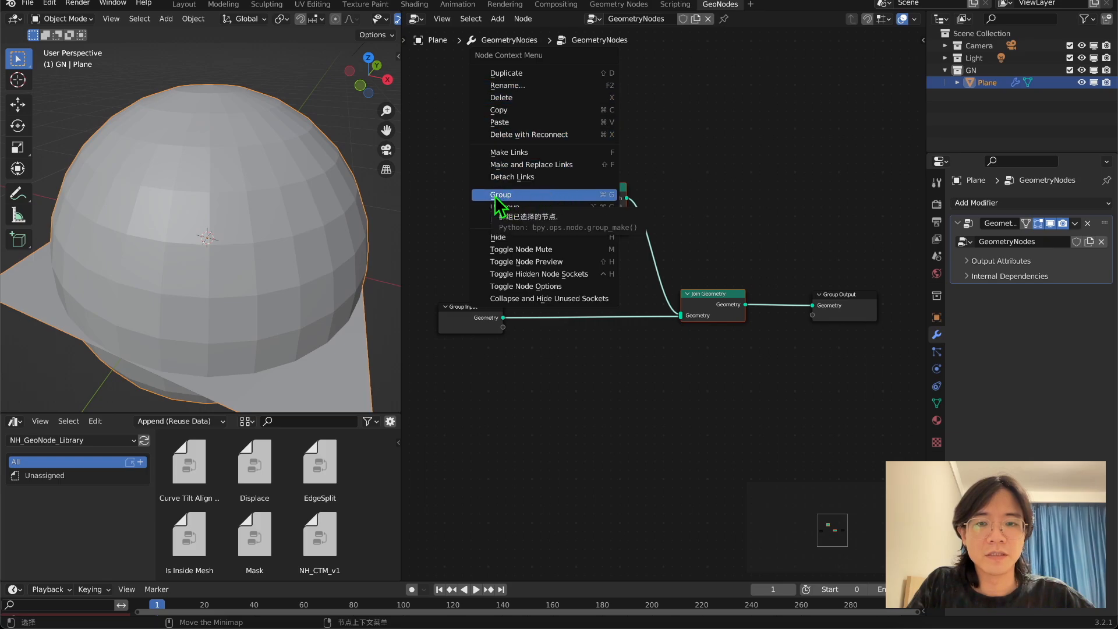
click(550, 195)
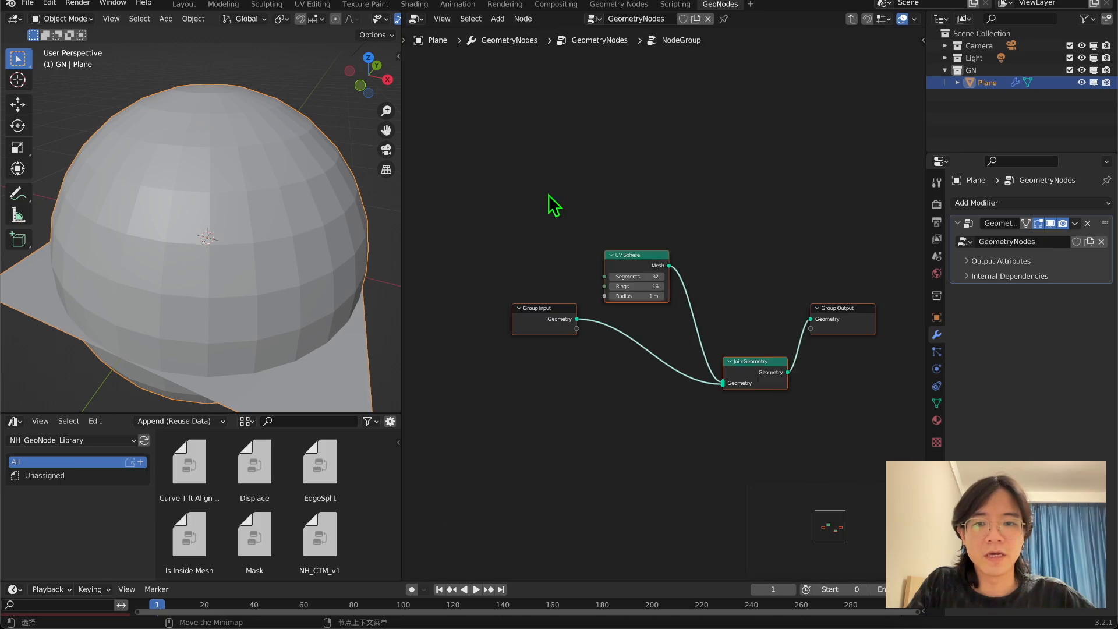
key(Home)
drag(527, 334, 527, 395)
click(538, 374)
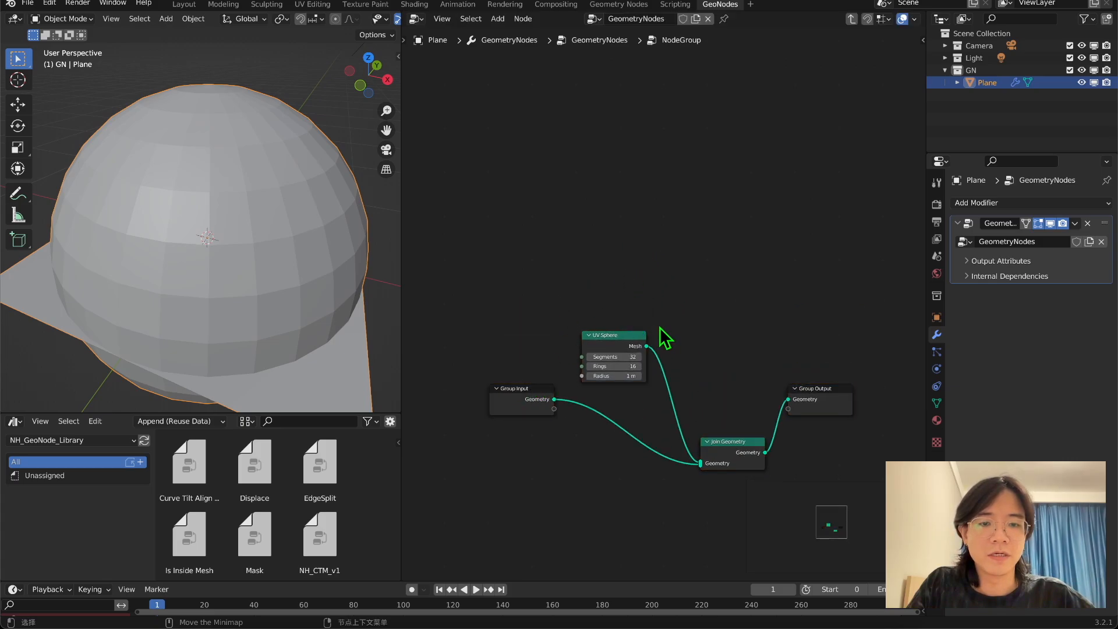
middle_drag(713, 334, 696, 243)
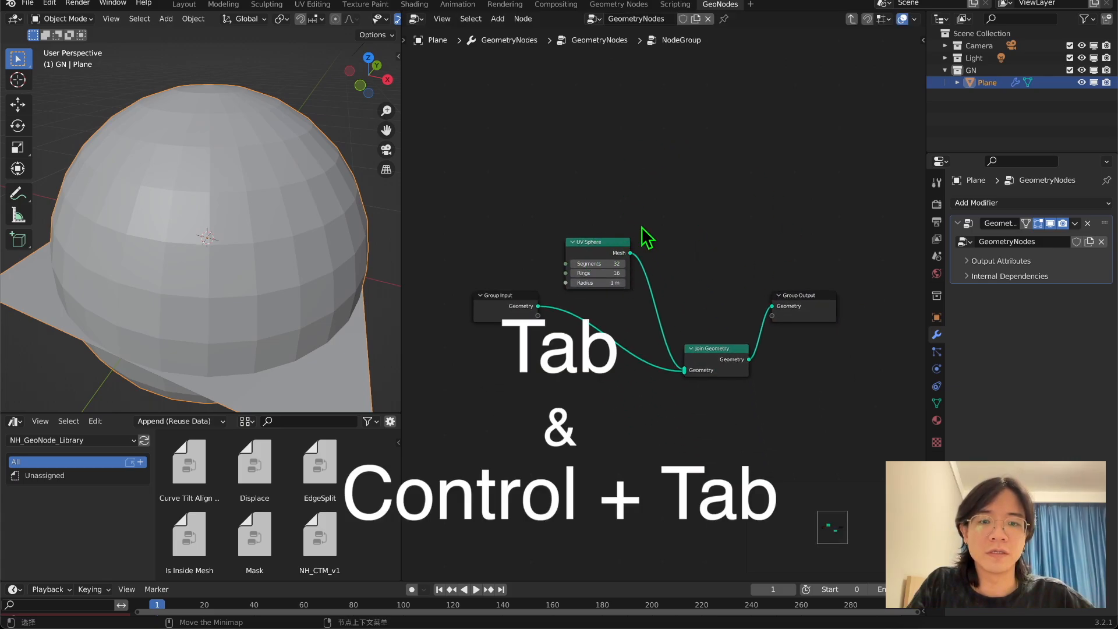
key(ctrl+Tab)
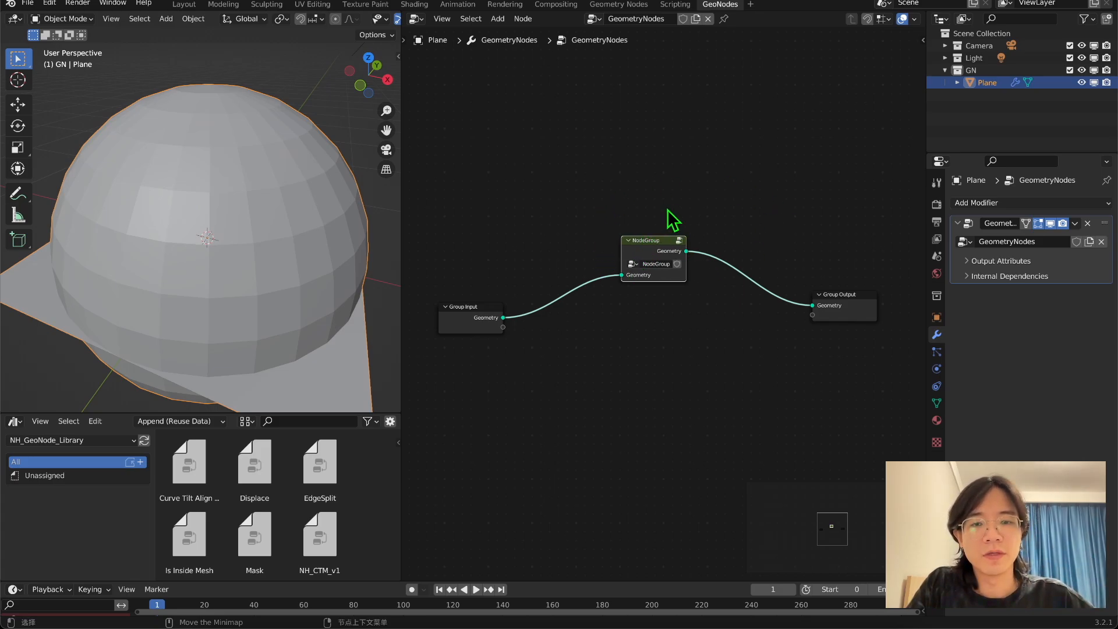
key(ctrl+alt+g)
Step: Group the UV Sphere and Join Geometry nodes again and place the group node between Group Input and Group Output in the parent tree
drag(535, 102, 768, 366)
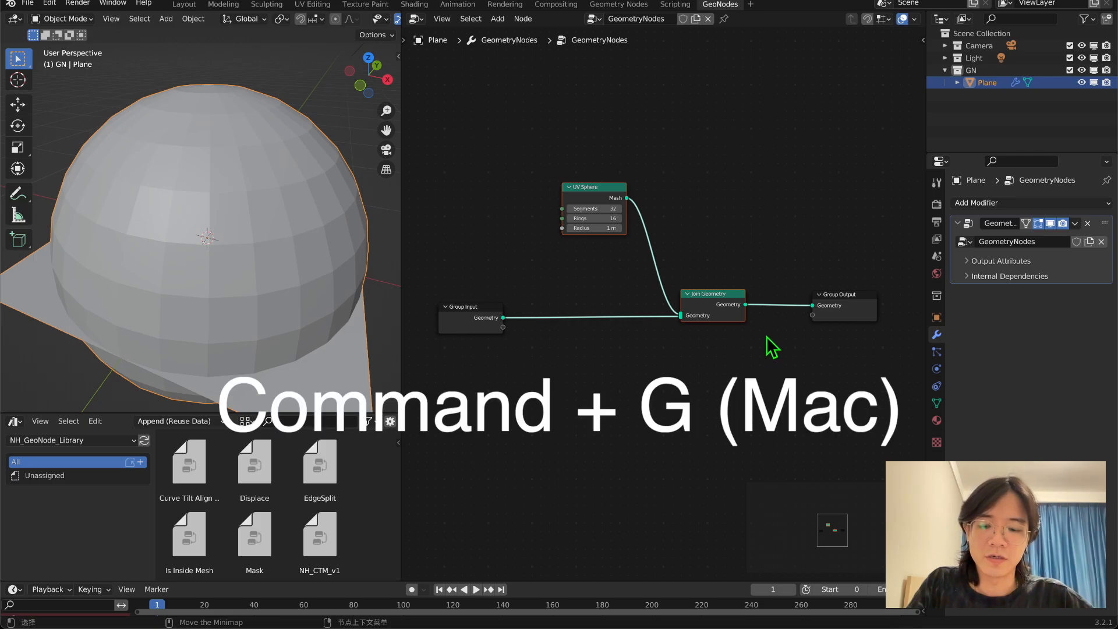
key(super+g)
drag(732, 274, 770, 343)
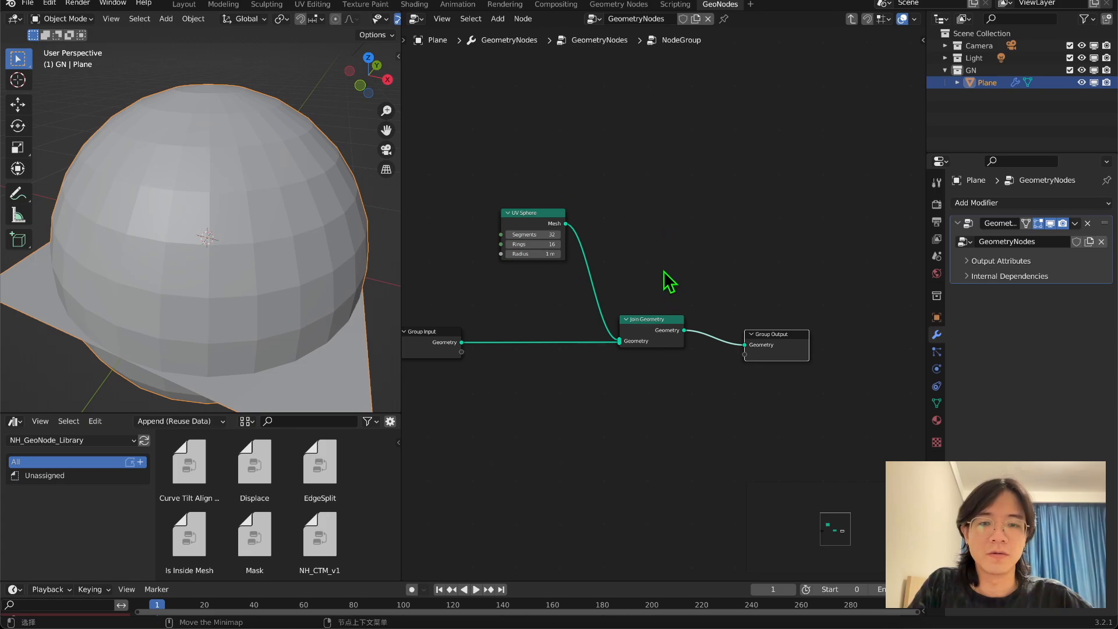
key(Tab)
mouse_move(272, 294)
middle_down()
mouse_move(307, 255)
mouse_move(251, 300)
middle_up()
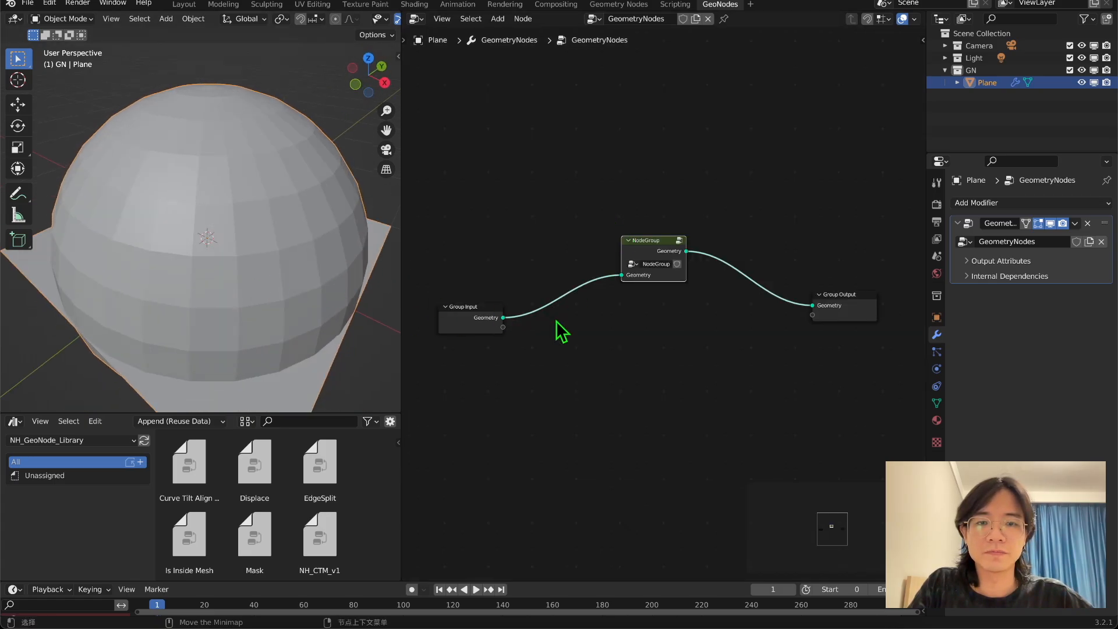
drag(652, 253, 636, 291)
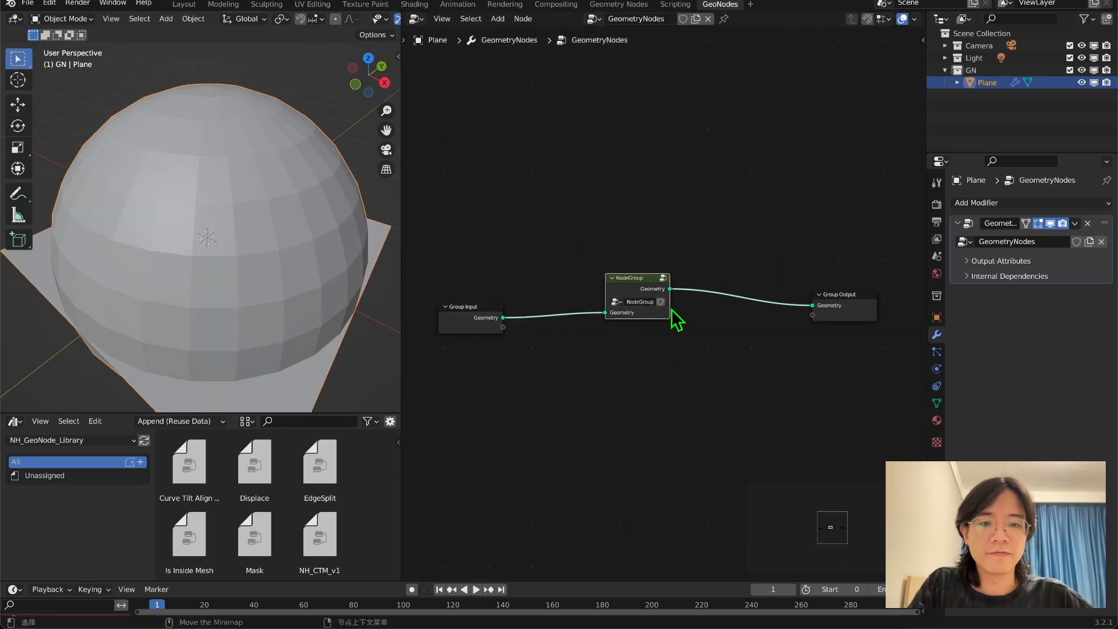
Step: Rename the new node group as AddSphere
scroll(668, 312, up, 3)
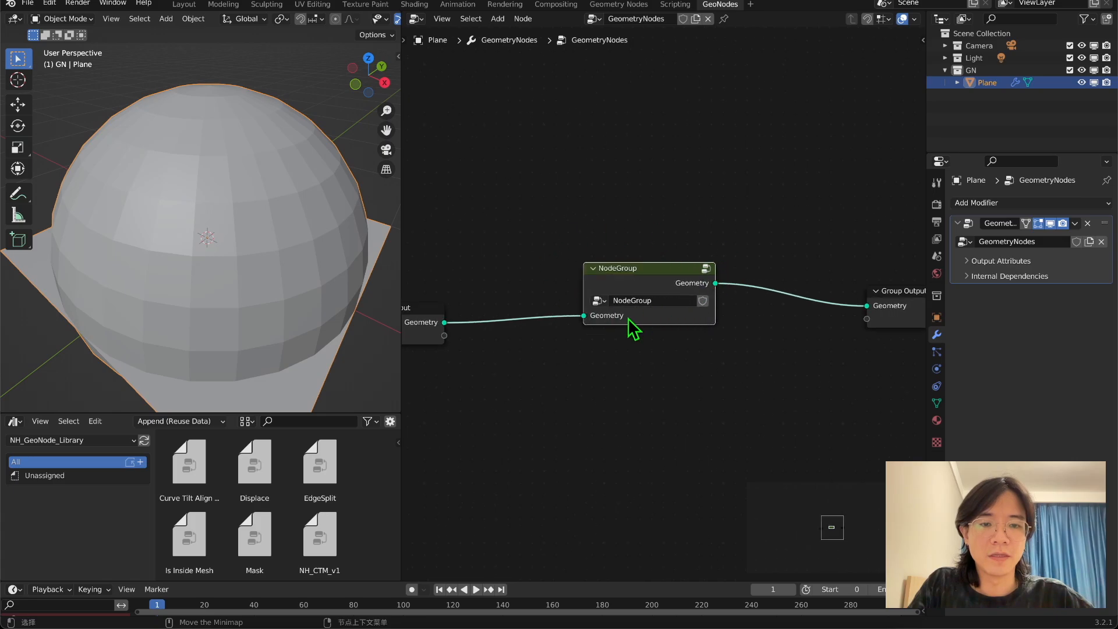
drag(640, 299, 561, 293)
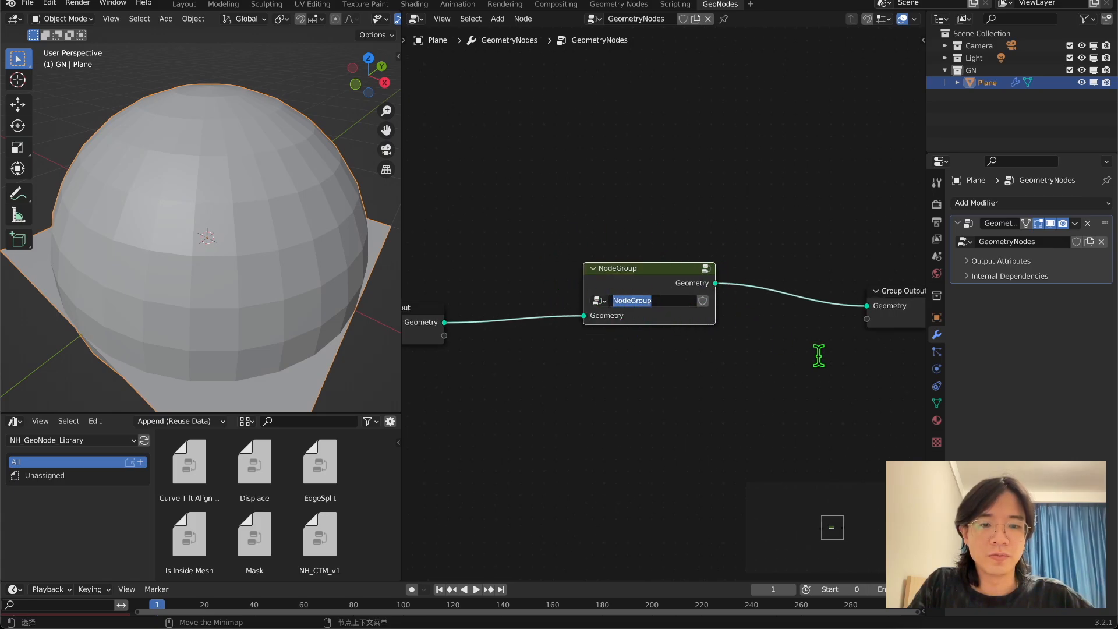
text(Ad)
text(dSphere)
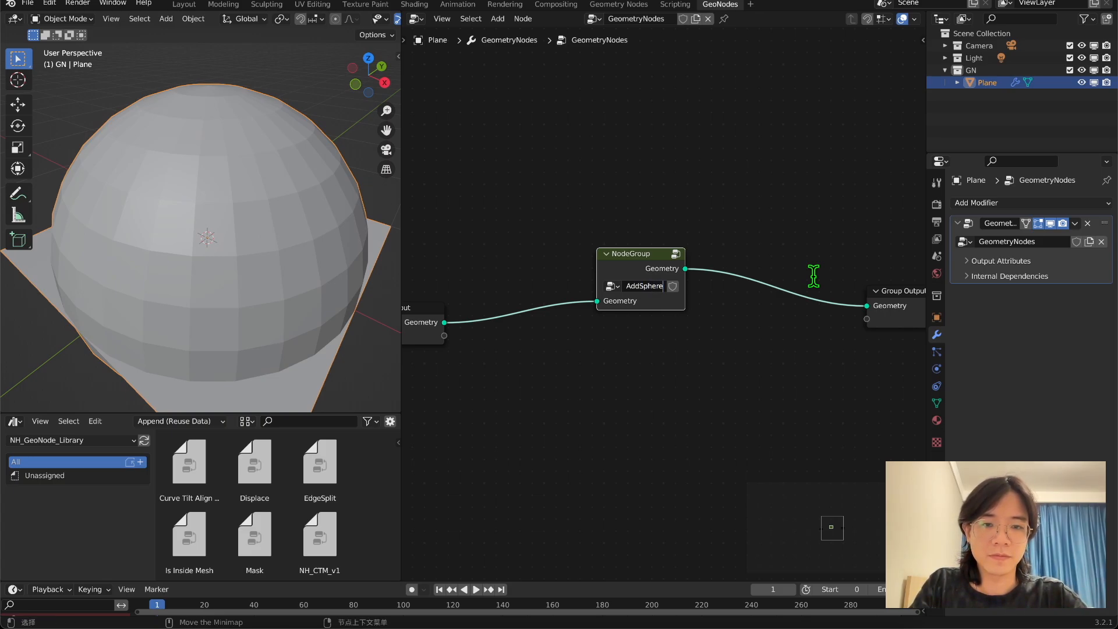
key(Return)
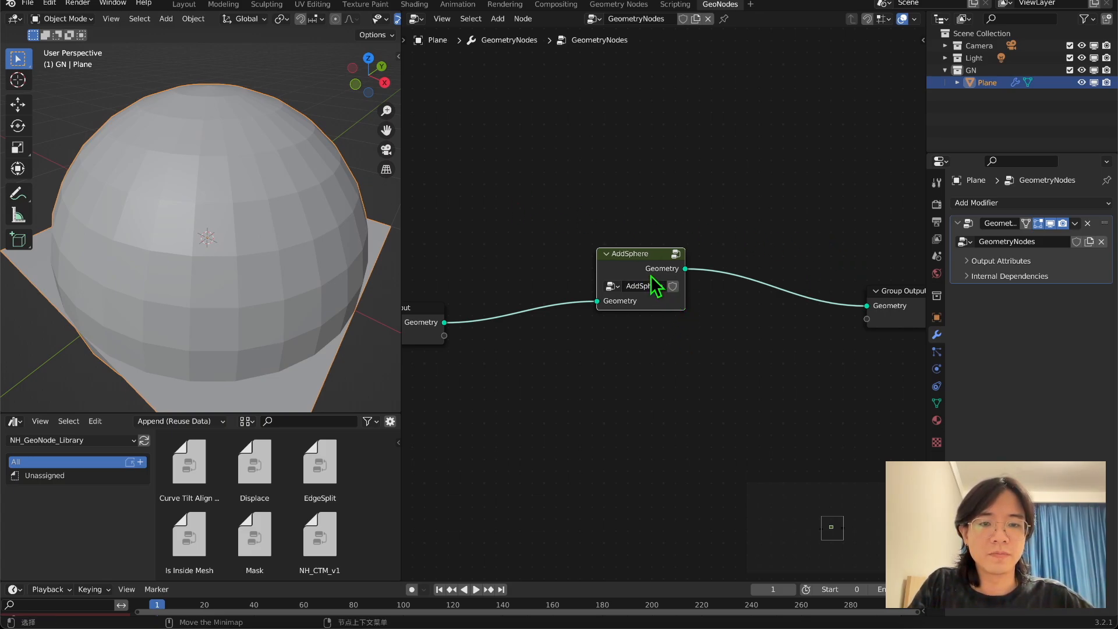
Step: Add a second Geometry Nodes modifier to the plane and create a new node tree for it
scroll(655, 285, down, 2)
scroll(791, 285, up, 1)
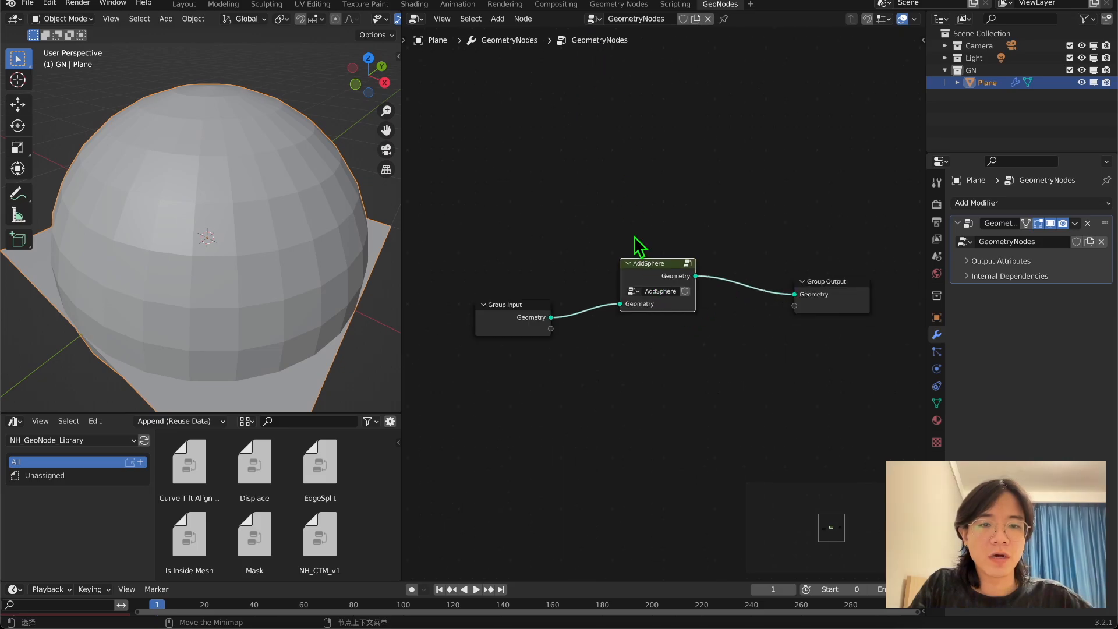
click(1070, 203)
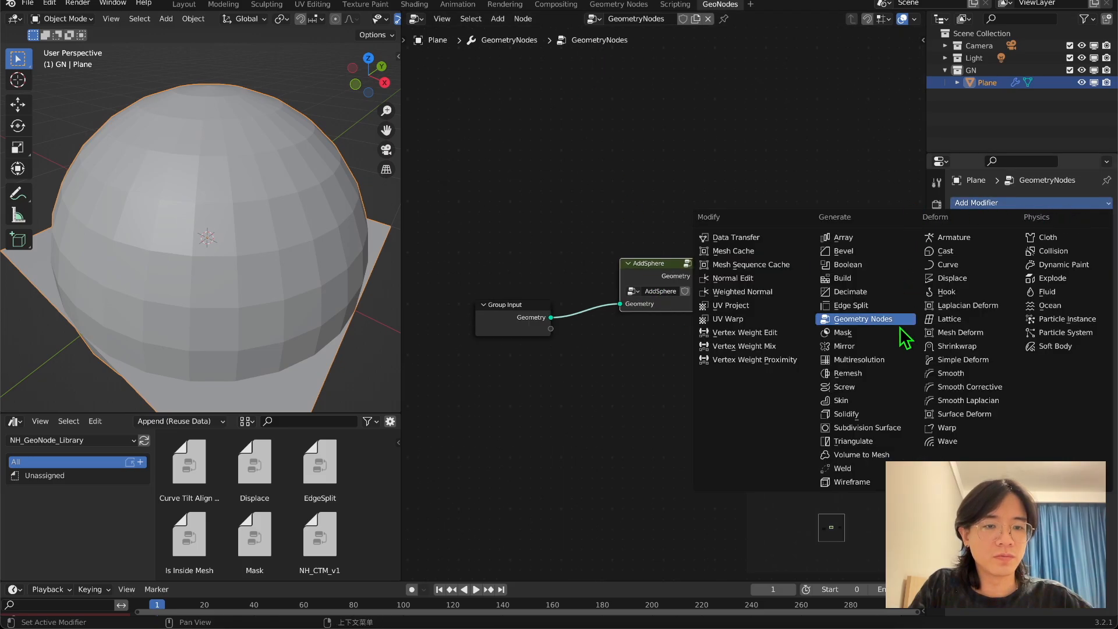
click(865, 319)
click(1001, 314)
middle_drag(665, 295, 693, 219)
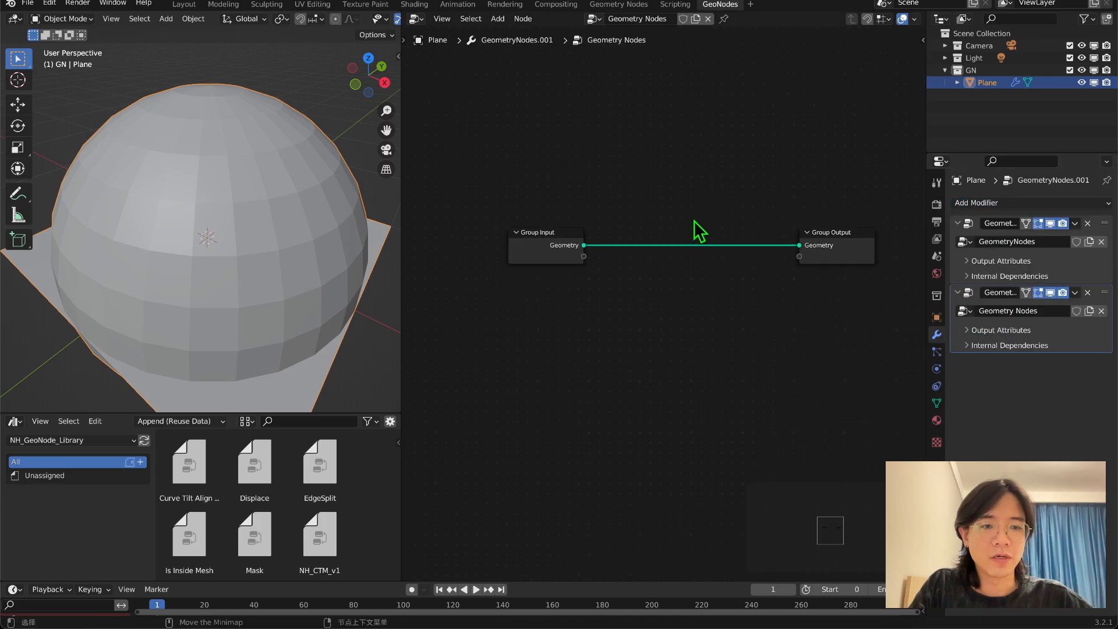
scroll(642, 324, up, 2)
scroll(641, 324, down, 1)
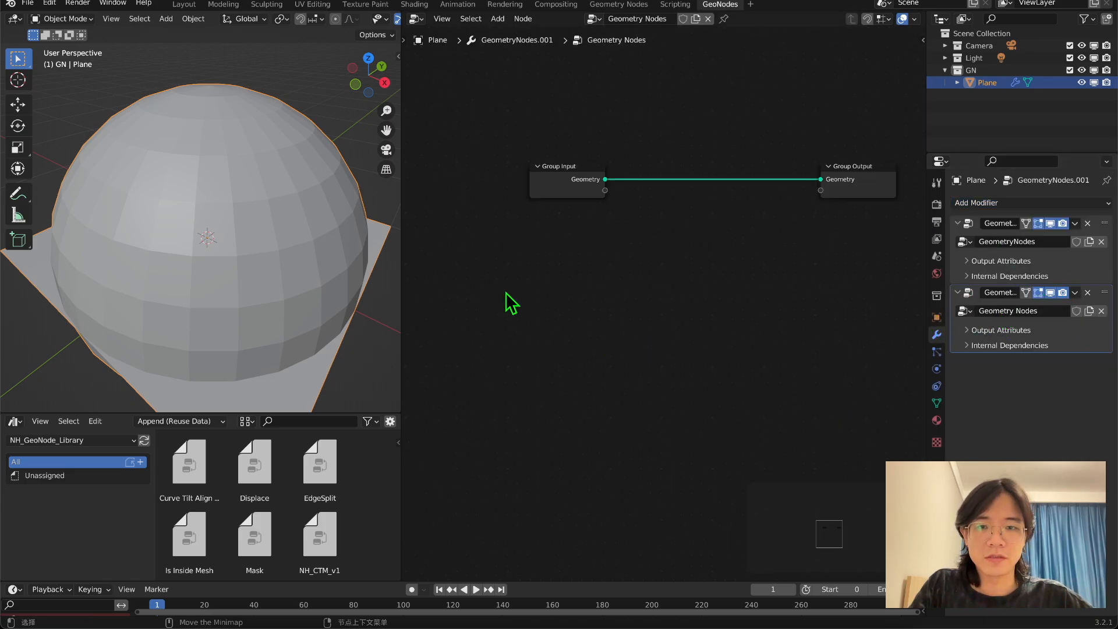
Step: Add the AddSphere group to the new node tree, placed unconnected above the link between Group Input and Group Output
key(shift+a)
click(549, 283)
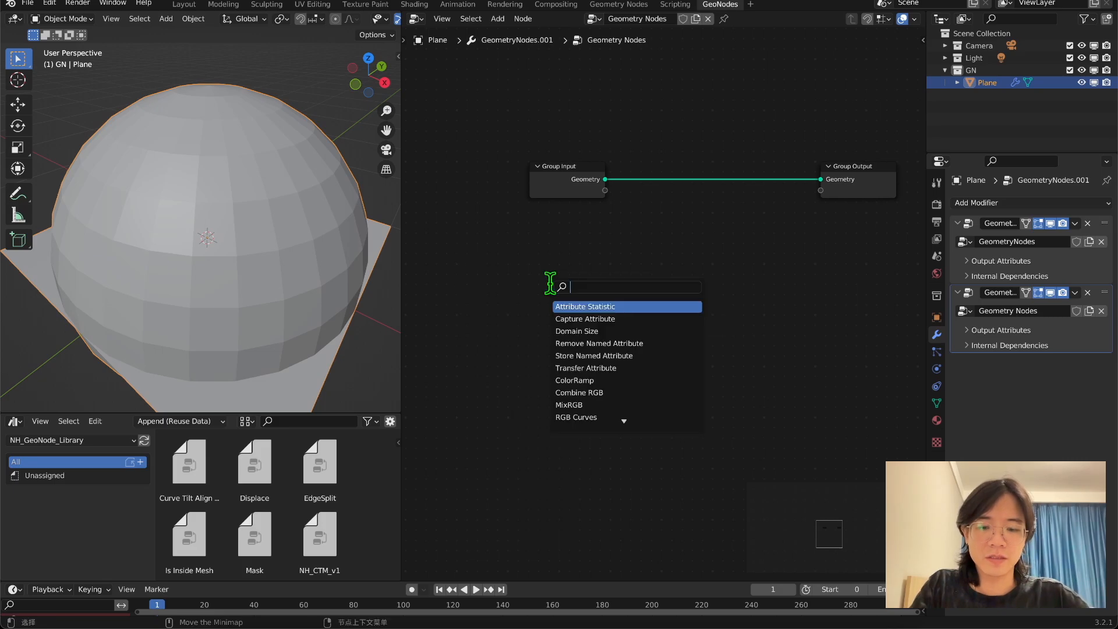
text(add)
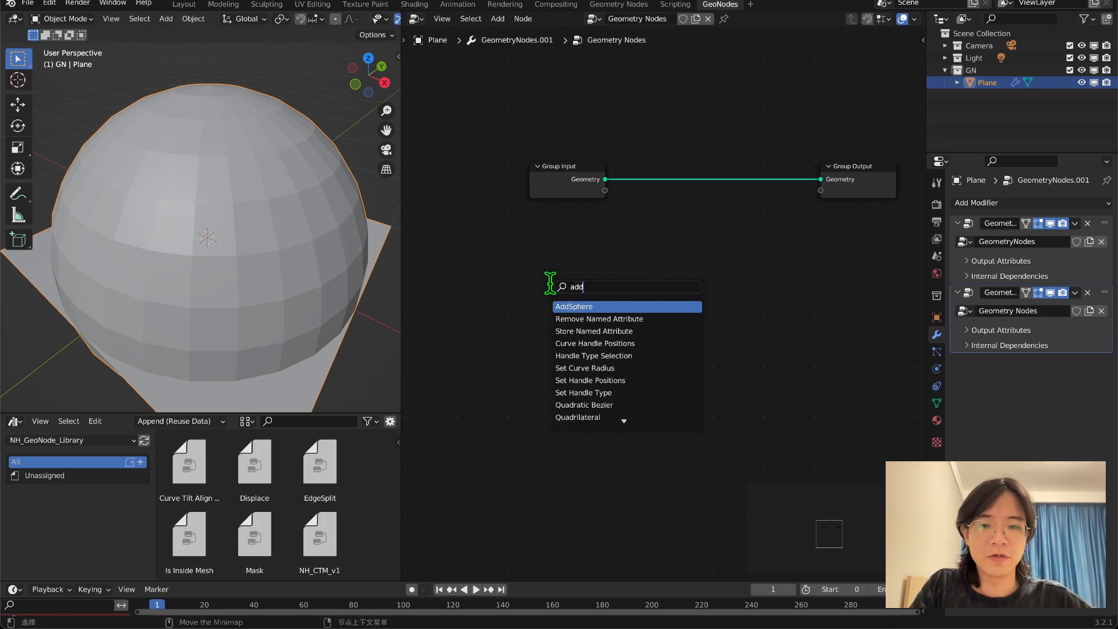
click(582, 305)
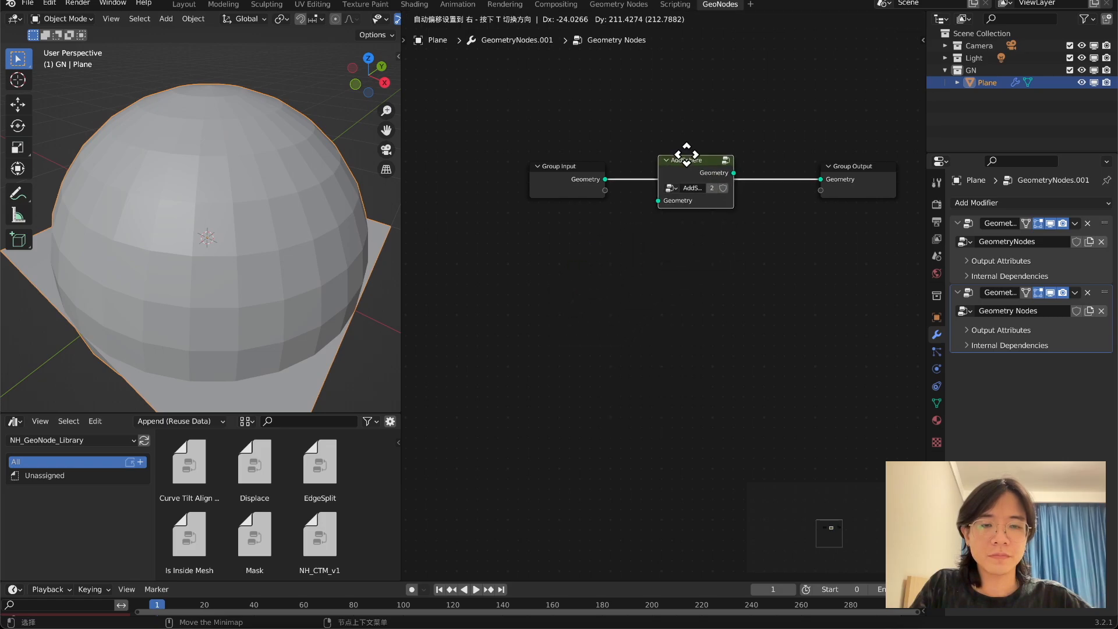
click(687, 96)
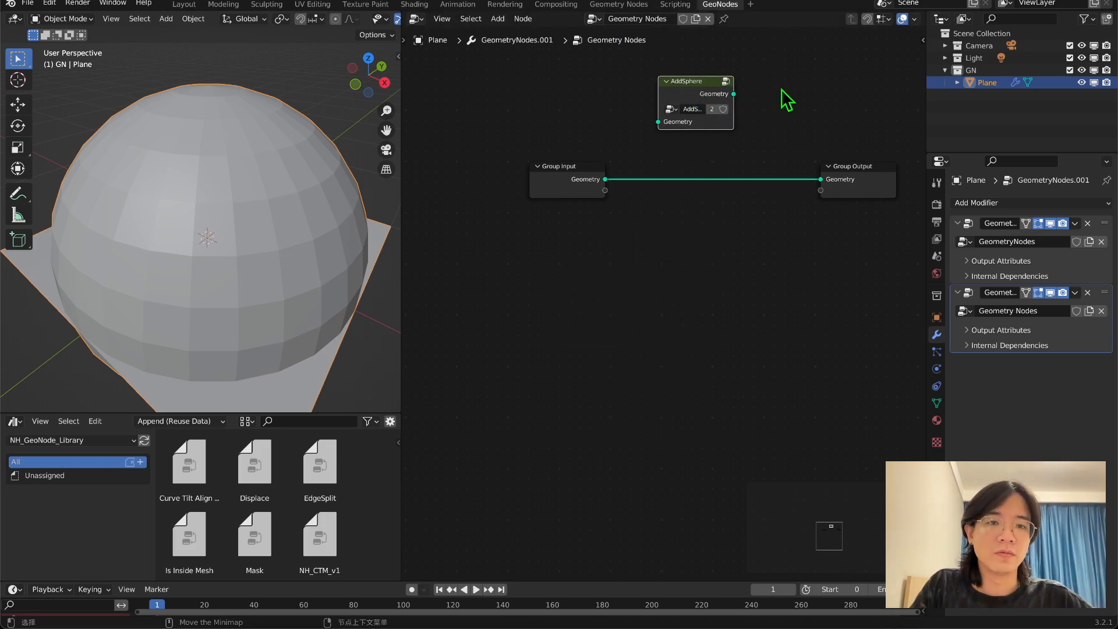
middle_drag(786, 99, 710, 174)
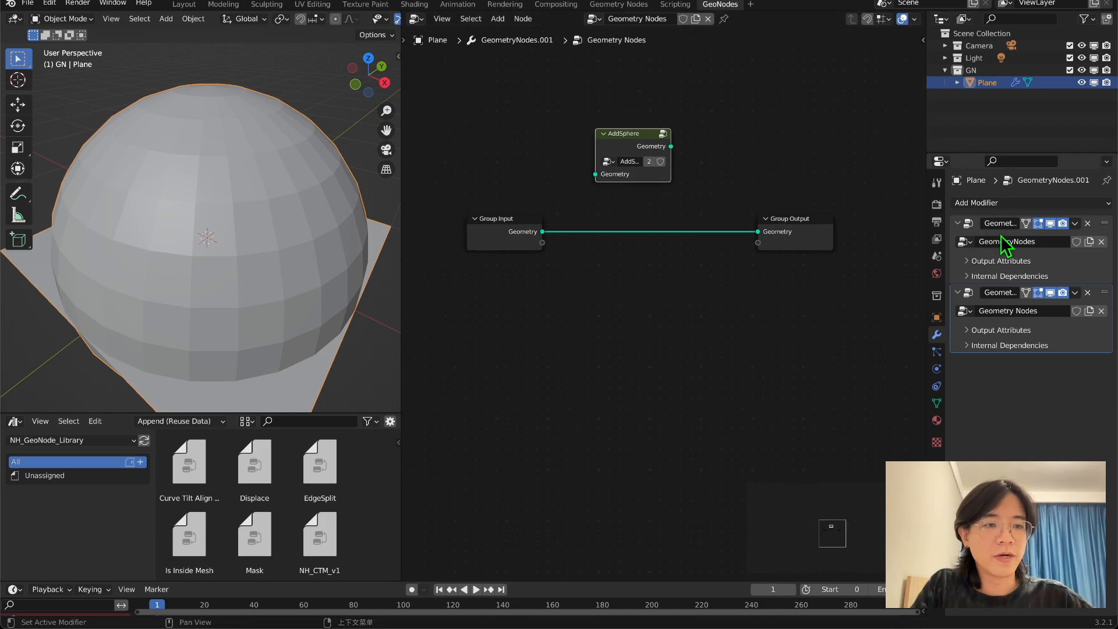
Step: Return to the first modifier's node tree and rename that tree as Test
click(1059, 258)
mouse_move(686, 235)
mouse_down()
mouse_move(683, 221)
mouse_move(706, 228)
mouse_up()
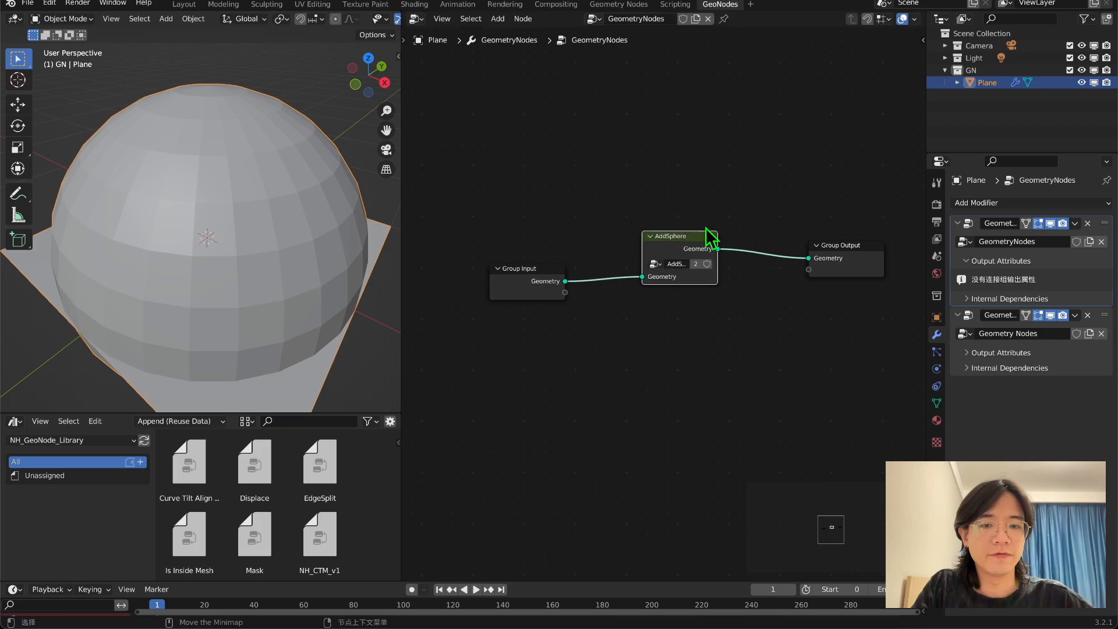
middle_drag(706, 228, 666, 233)
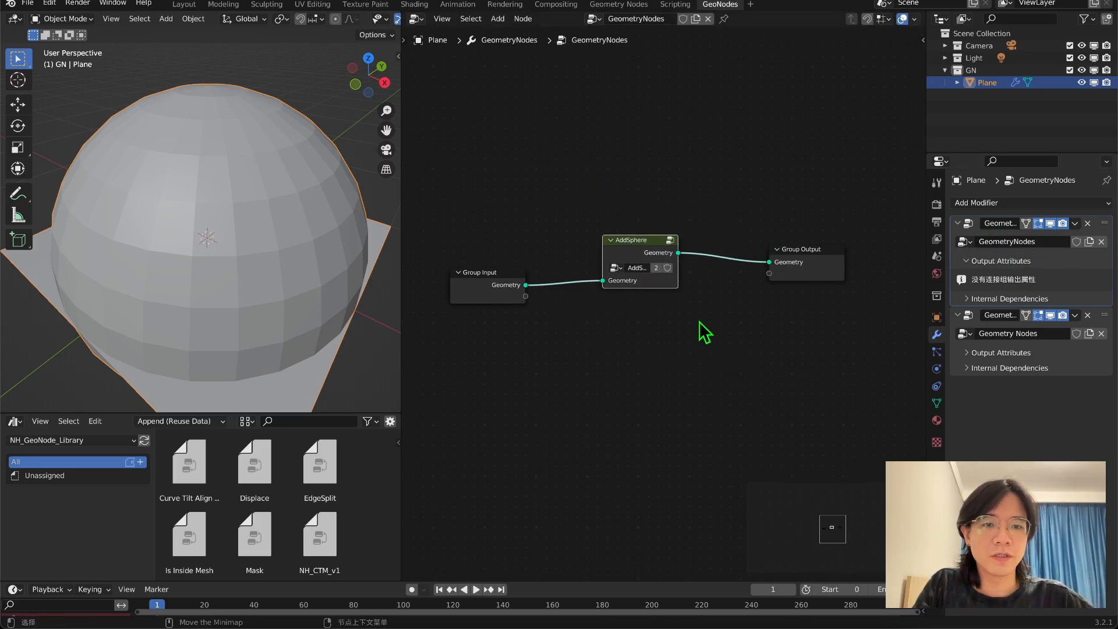
drag(479, 154, 826, 404)
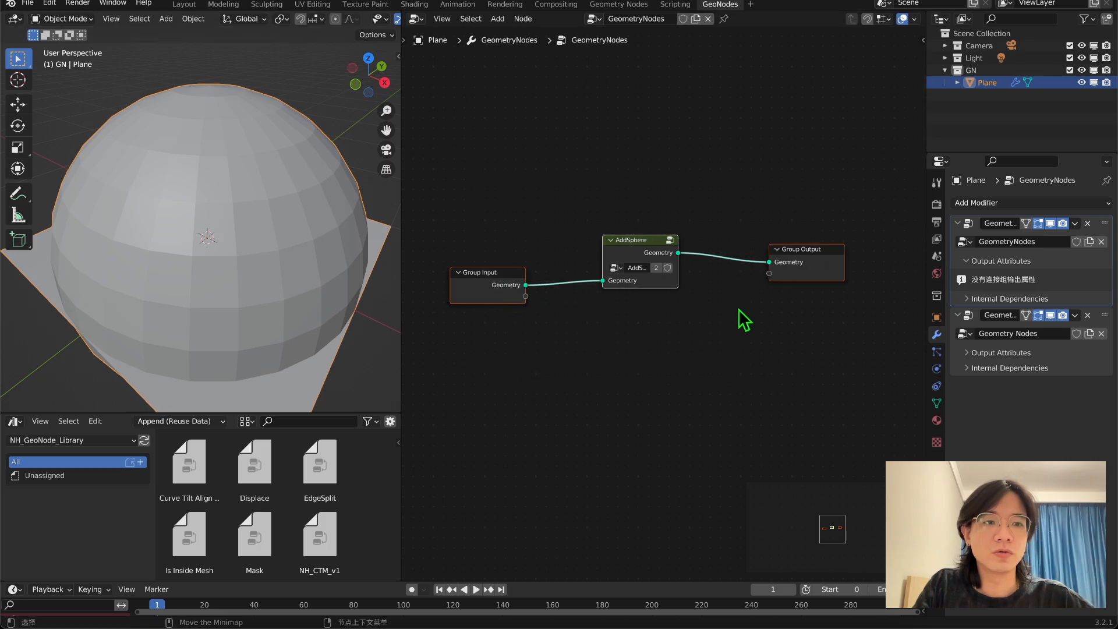
click(739, 325)
double_click(1023, 241)
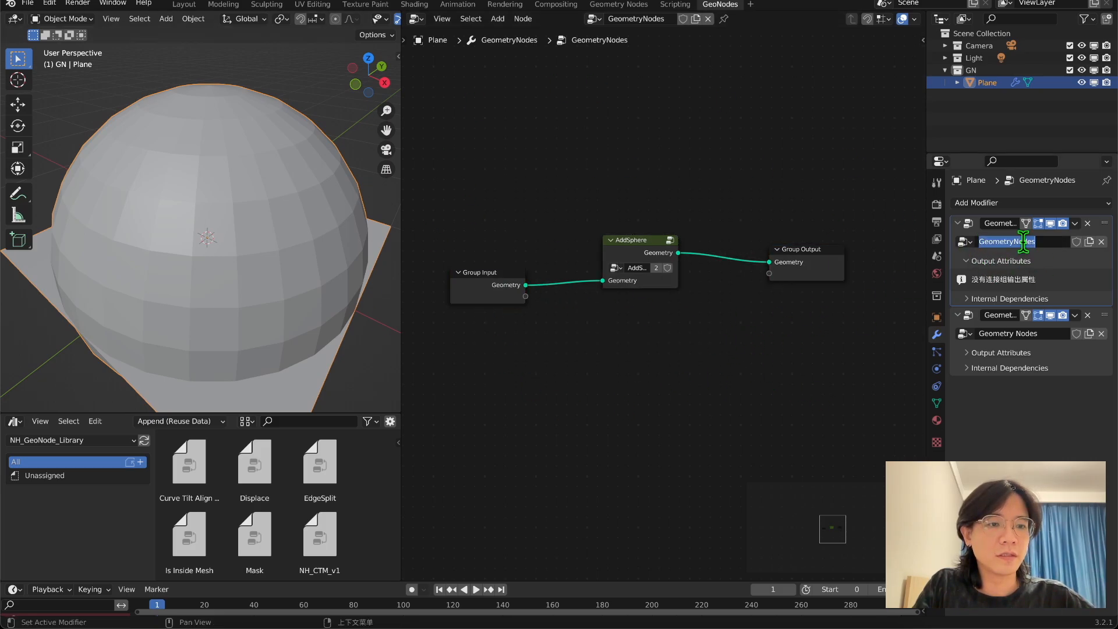
text(Test)
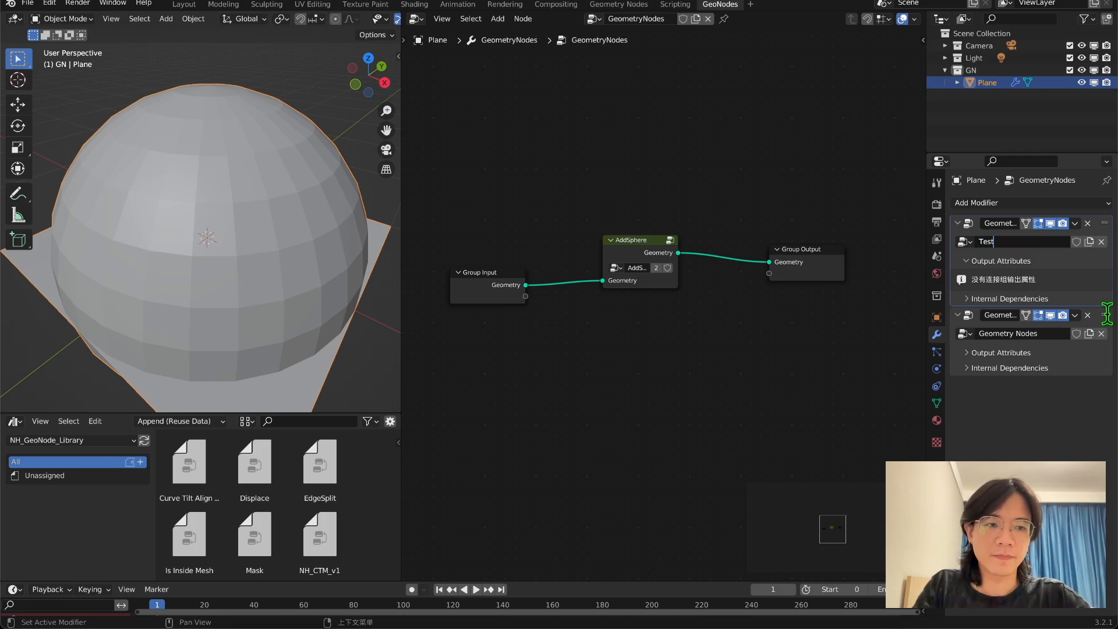
key(Return)
Step: In the second modifier's node tree, add the Test group as an unconnected node below the Group Input–Group Output link
click(1068, 352)
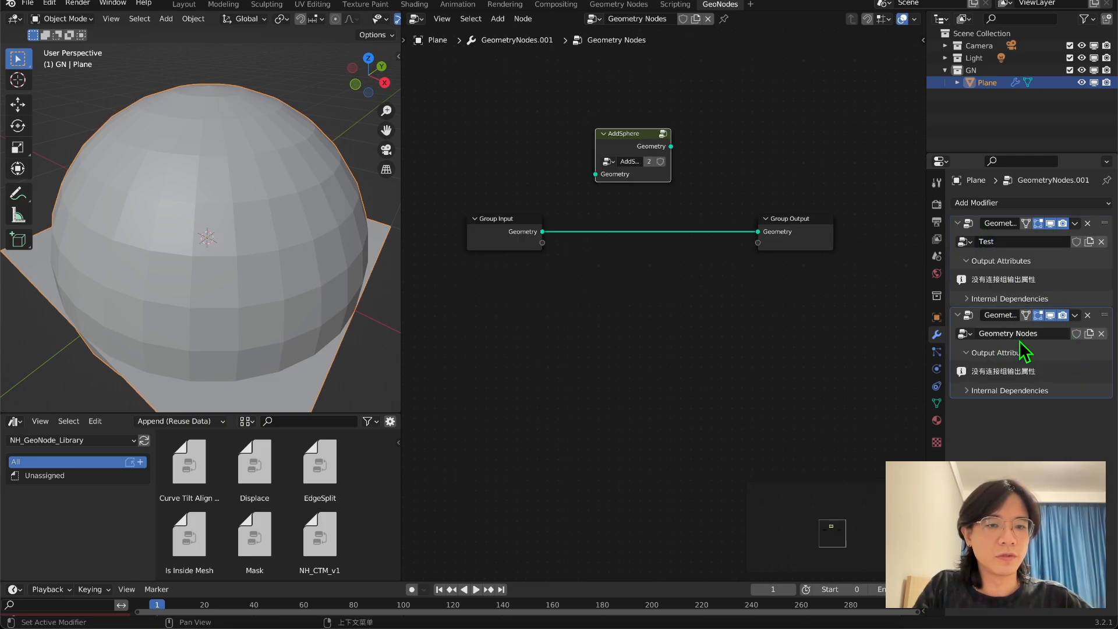
middle_drag(679, 338, 685, 303)
scroll(570, 246, up, 2)
key(shift+a)
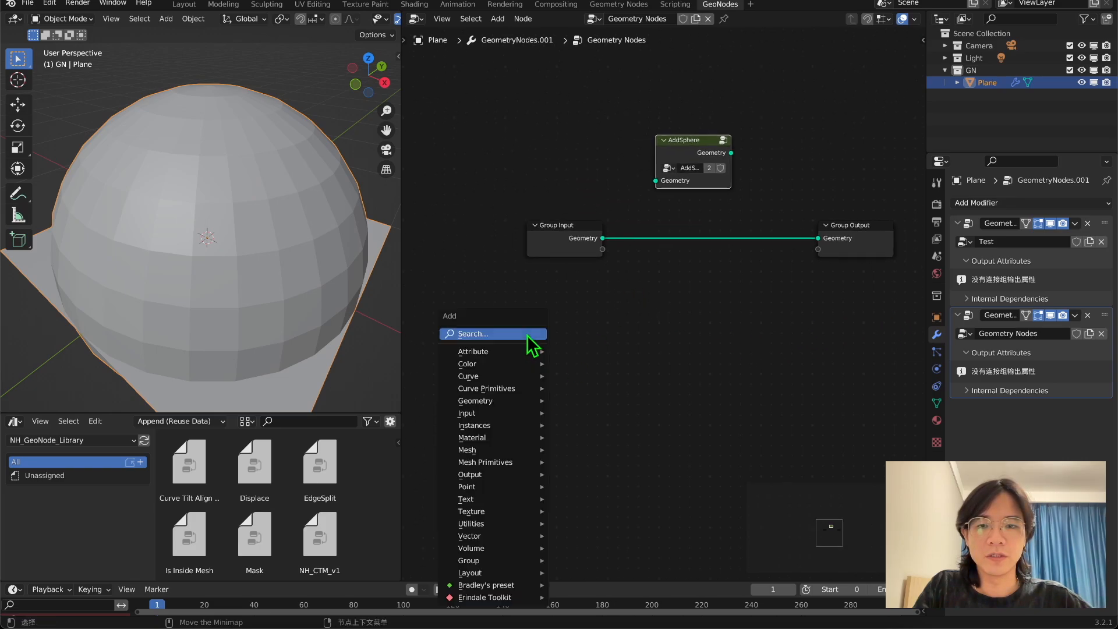
click(527, 334)
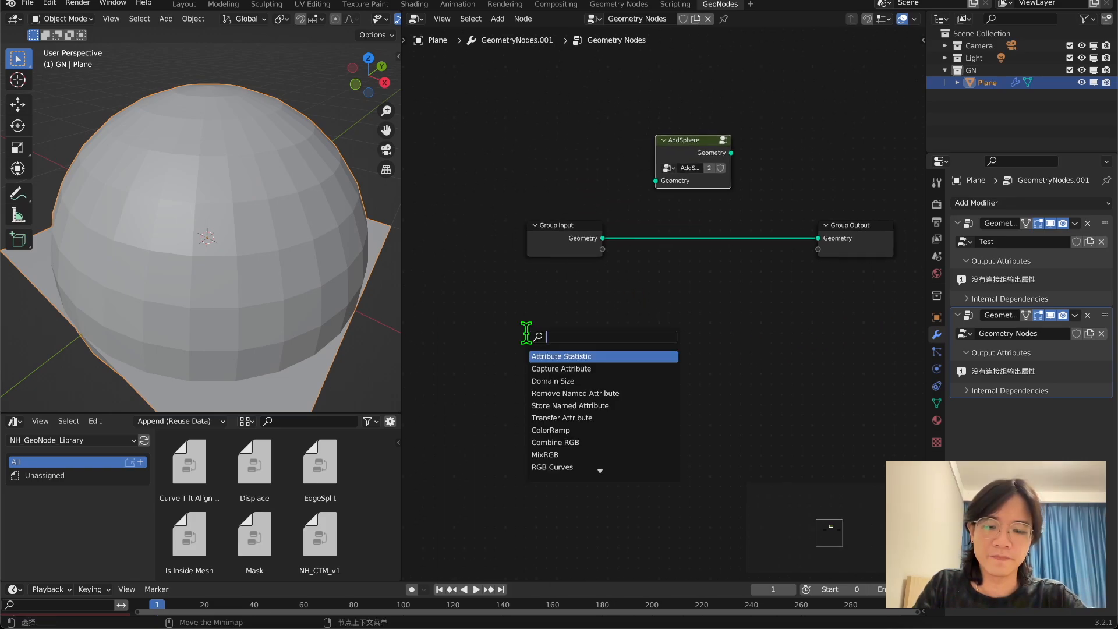
text(test)
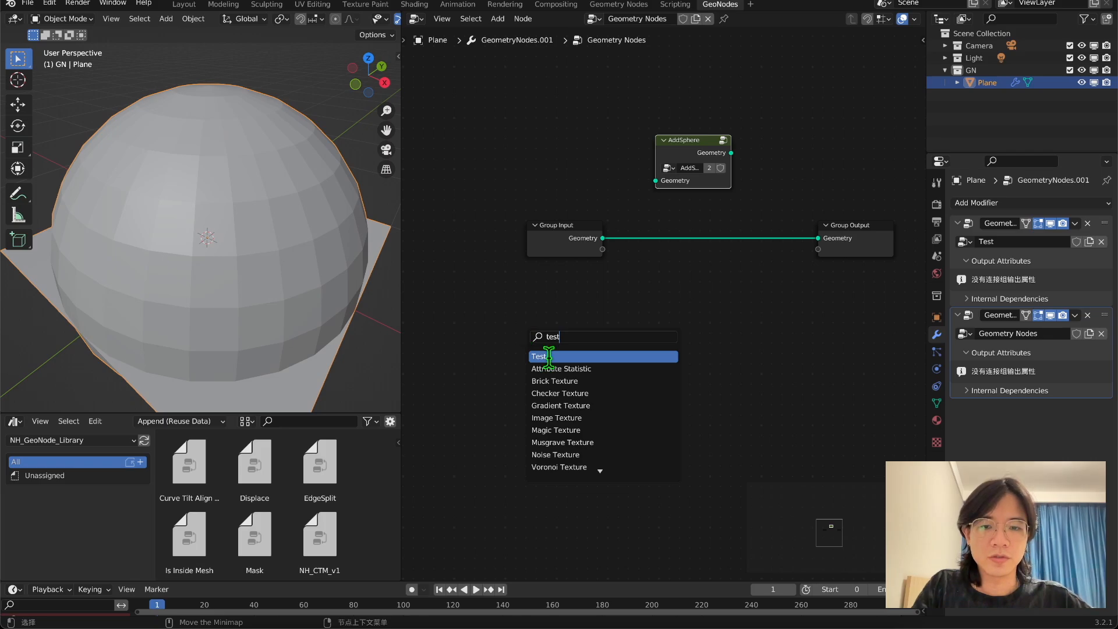
click(548, 357)
click(680, 356)
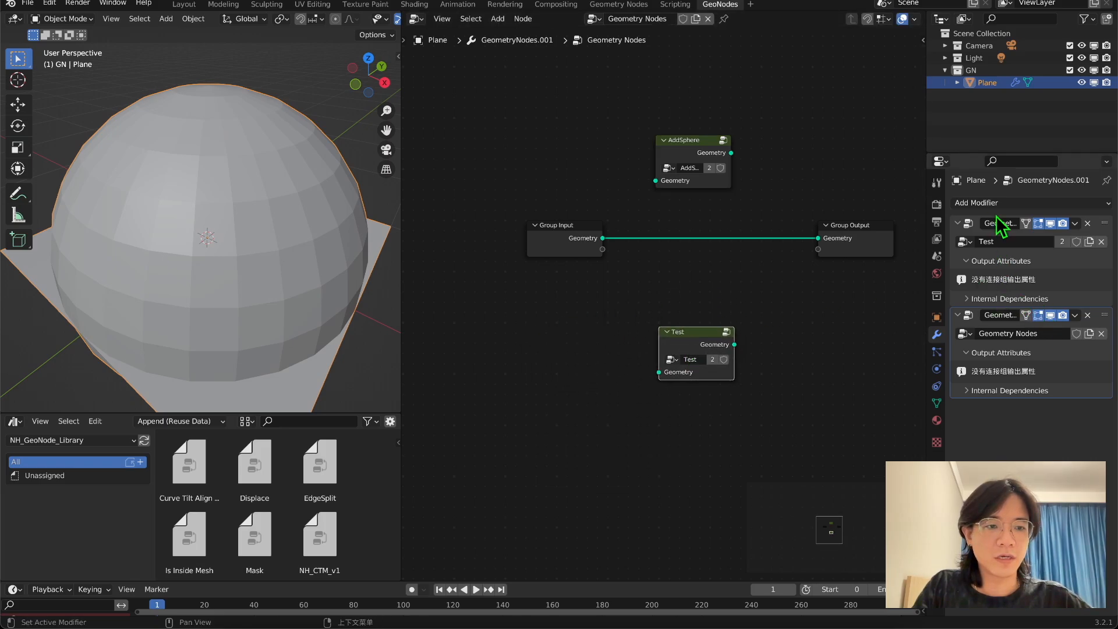
Step: Show the first modifier's Test node tree to examine the nodes inside it
scroll(774, 279, down, 2)
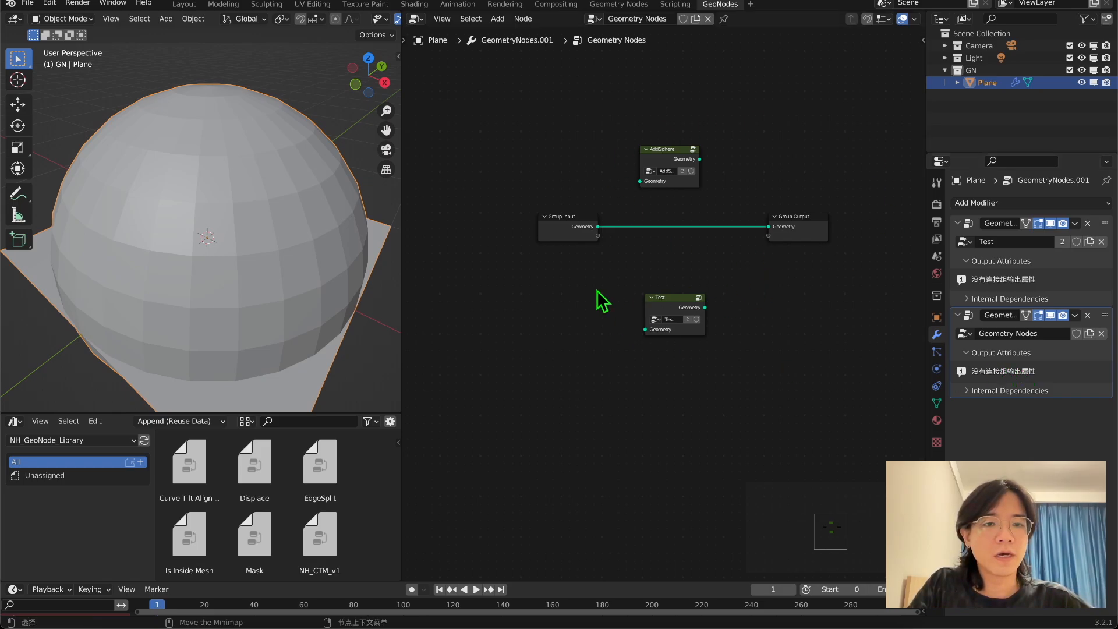
click(1072, 260)
middle_drag(698, 250, 686, 165)
scroll(626, 214, up, 4)
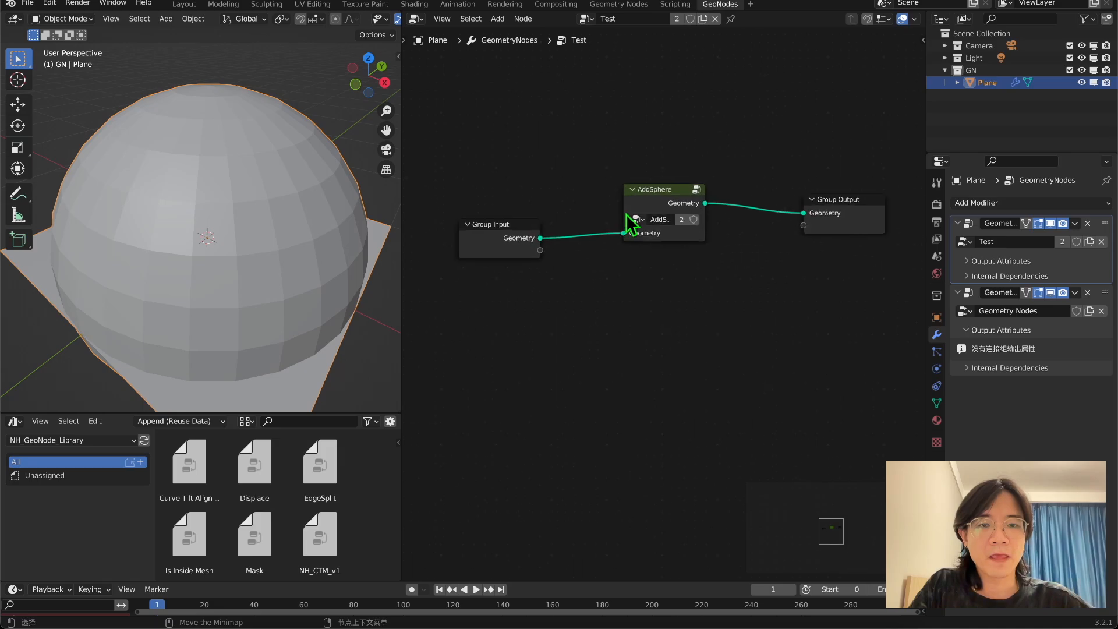
Step: Enter the AddSphere group in the Test tree and move its Group Output node farther from Join Geometry
click(697, 191)
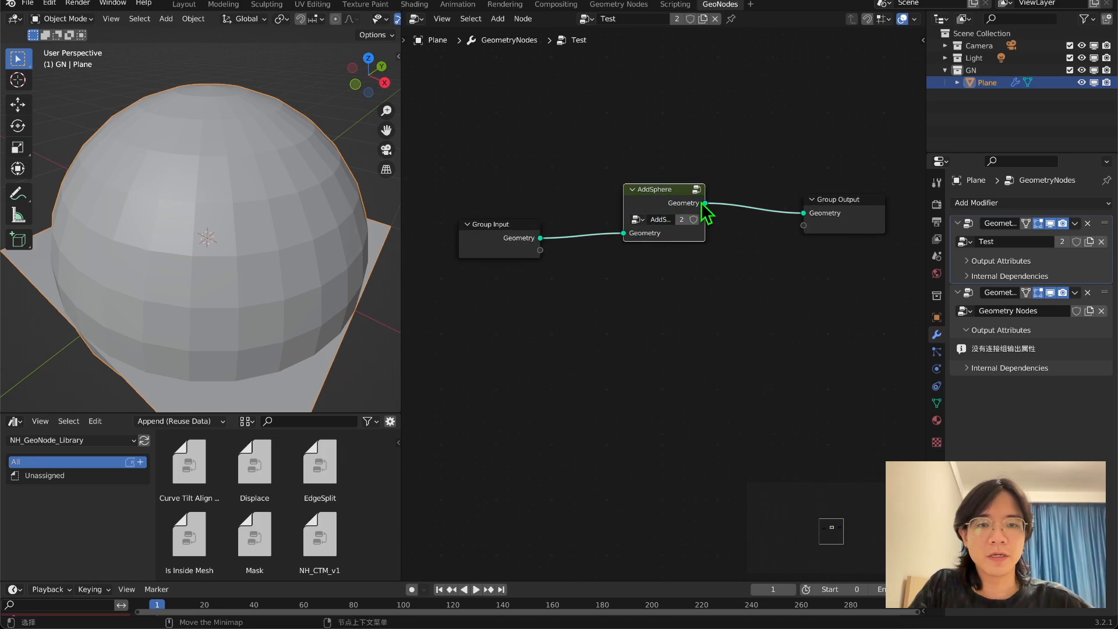
key(Tab)
key(Home)
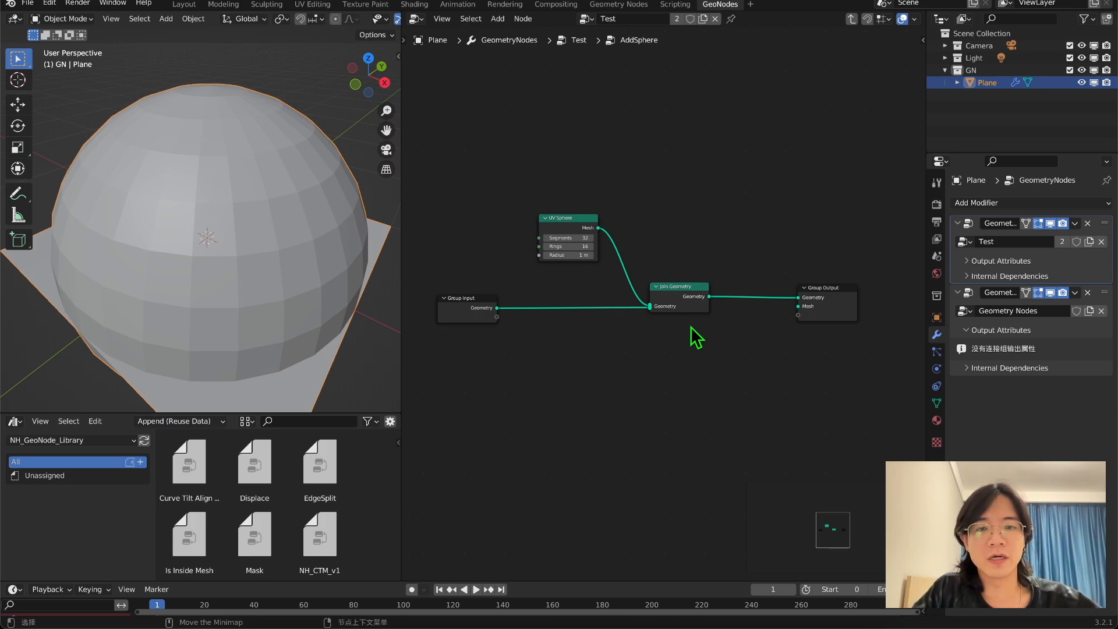
ctrl+scroll(716, 361, right, 2)
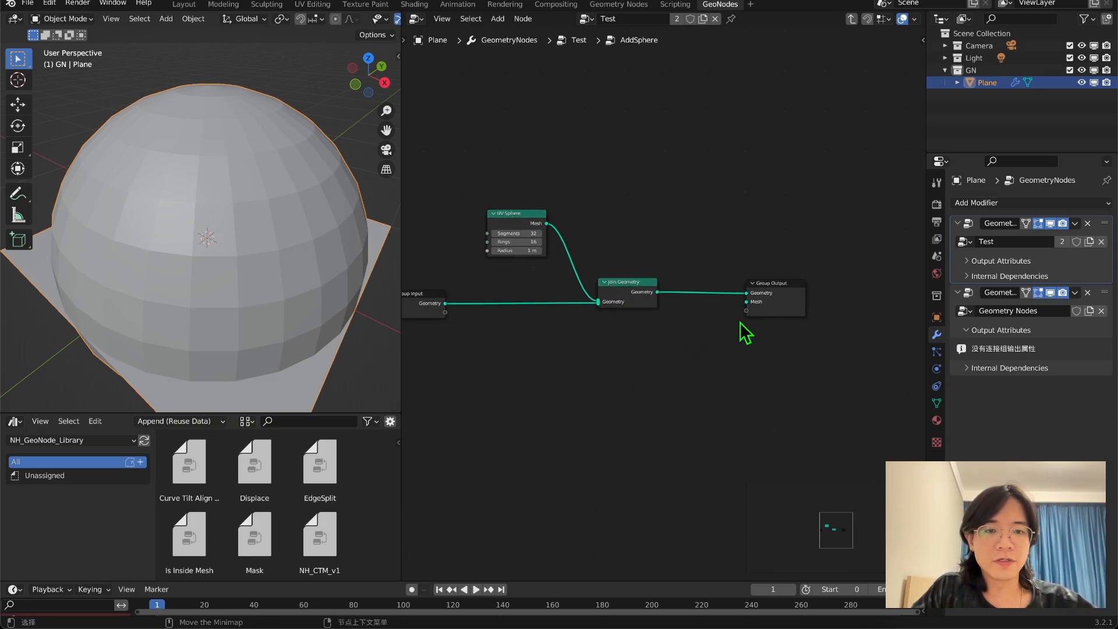
drag(790, 304, 862, 308)
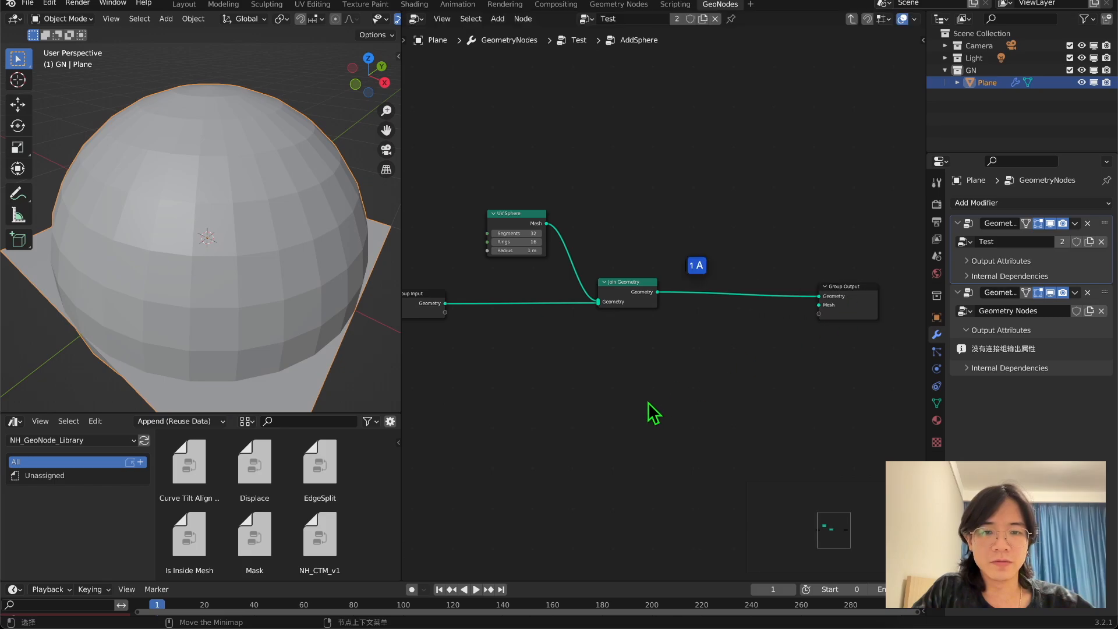
Step: Add a Set Position node on the link between UV Sphere and Join Geometry
key(shift+a)
click(722, 410)
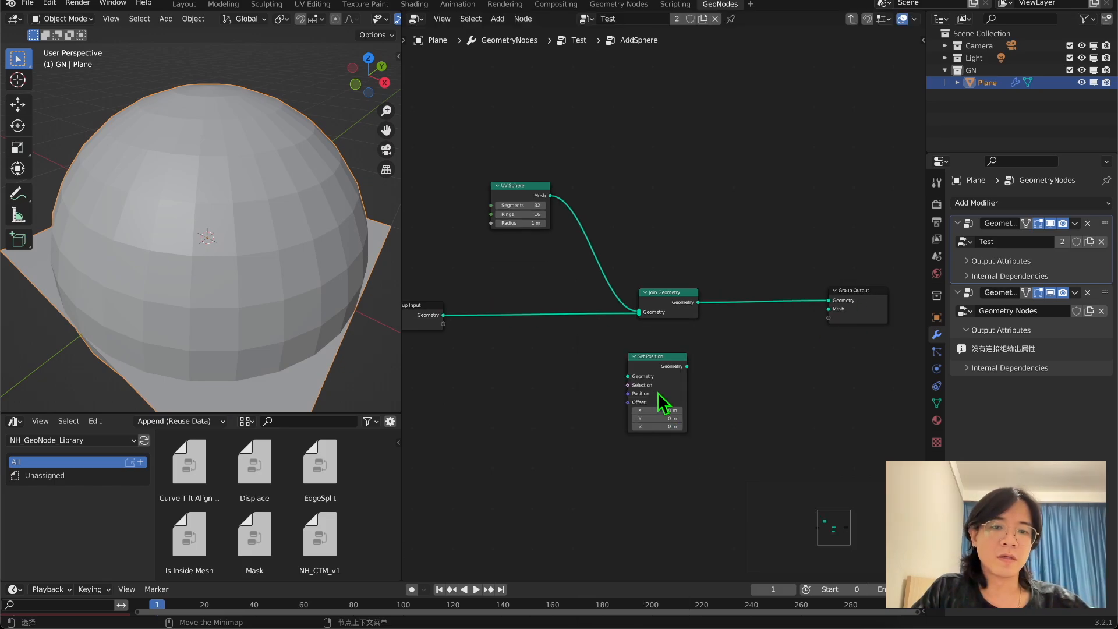
drag(672, 371, 623, 229)
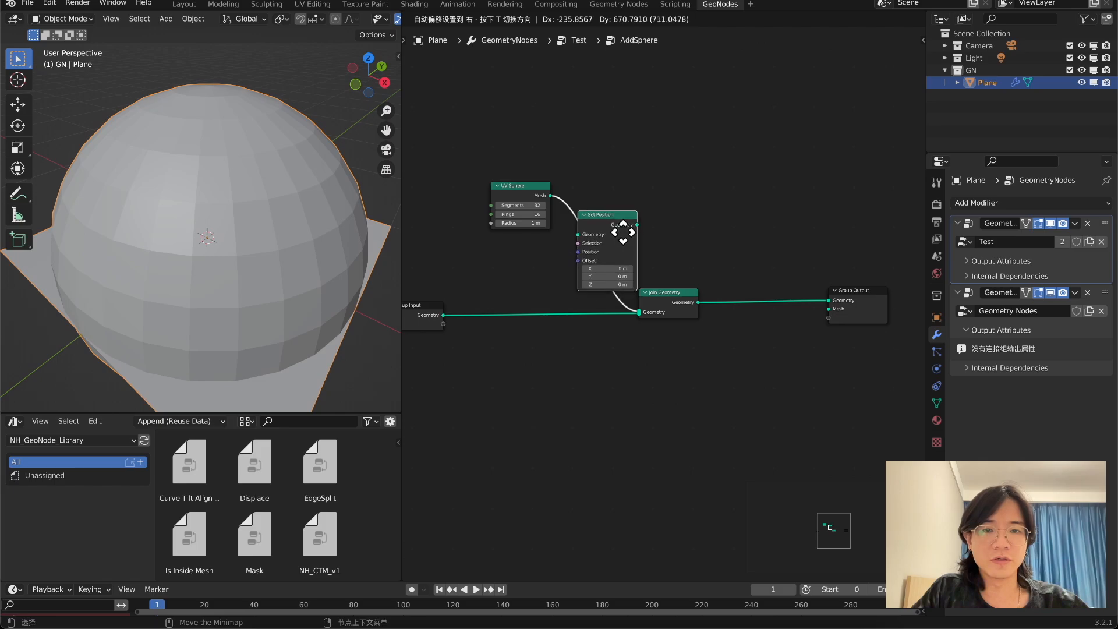
drag(706, 319, 715, 311)
Step: Expose the UV Sphere's Segments and Rings and the Set Position node's Offset as inputs on the Group Input node
scroll(560, 228, up, 2)
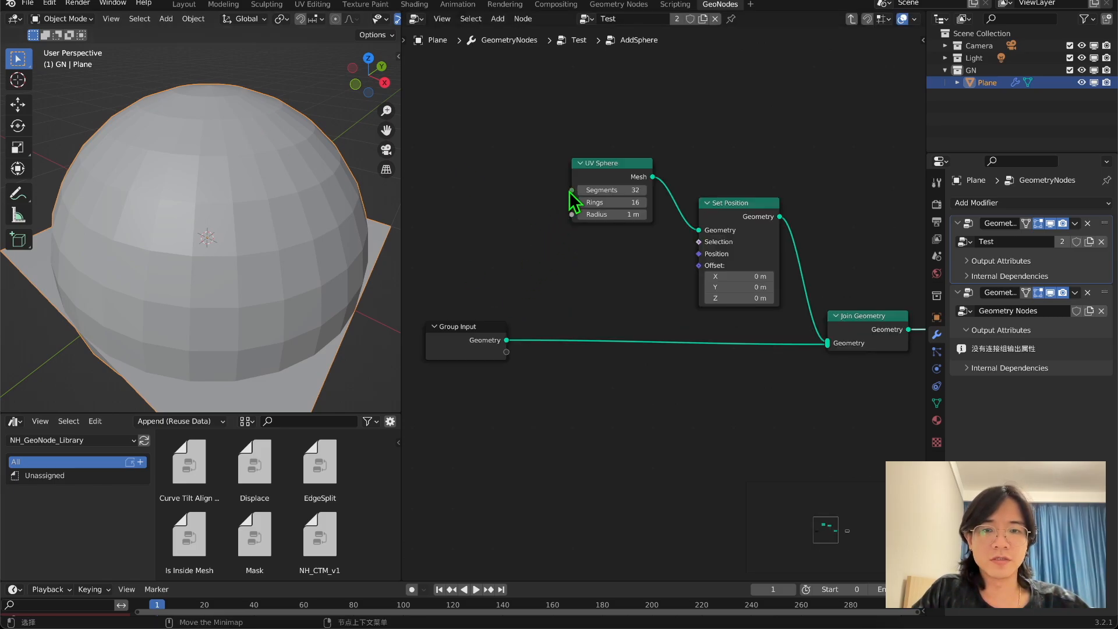
drag(571, 190, 507, 351)
drag(571, 202, 506, 363)
drag(701, 266, 505, 377)
Step: Connect the UV Sphere's Mesh output to the Mesh socket of Group Output and rearrange the Set Position and Group Output nodes
scroll(504, 378, down, 3)
middle_drag(709, 369, 508, 262)
middle_drag(459, 232, 579, 242)
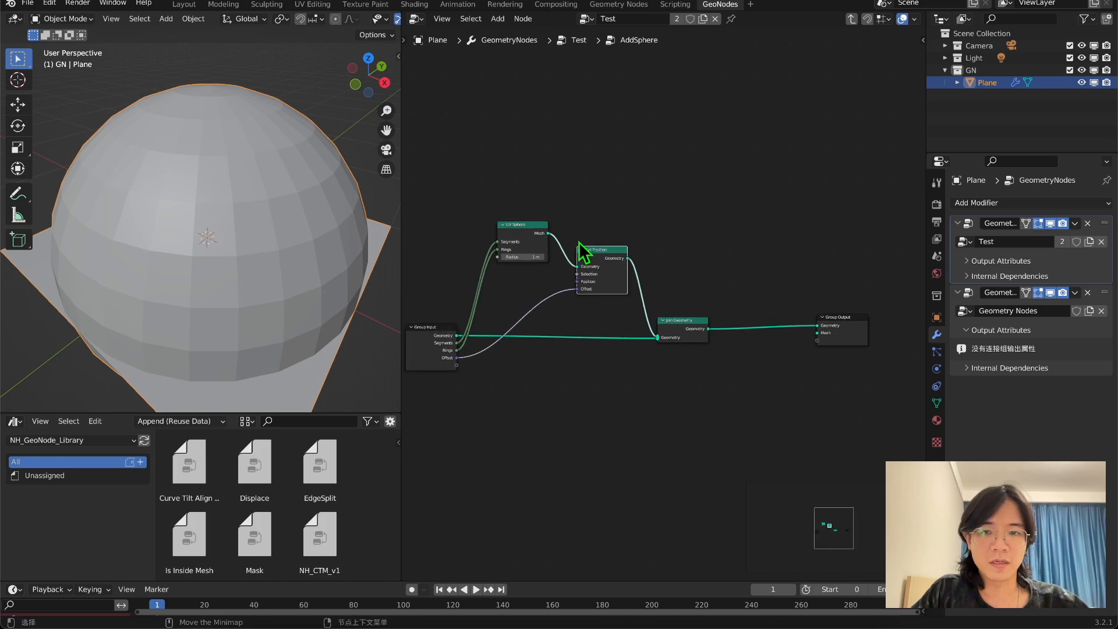
drag(549, 233, 818, 335)
drag(616, 281, 603, 310)
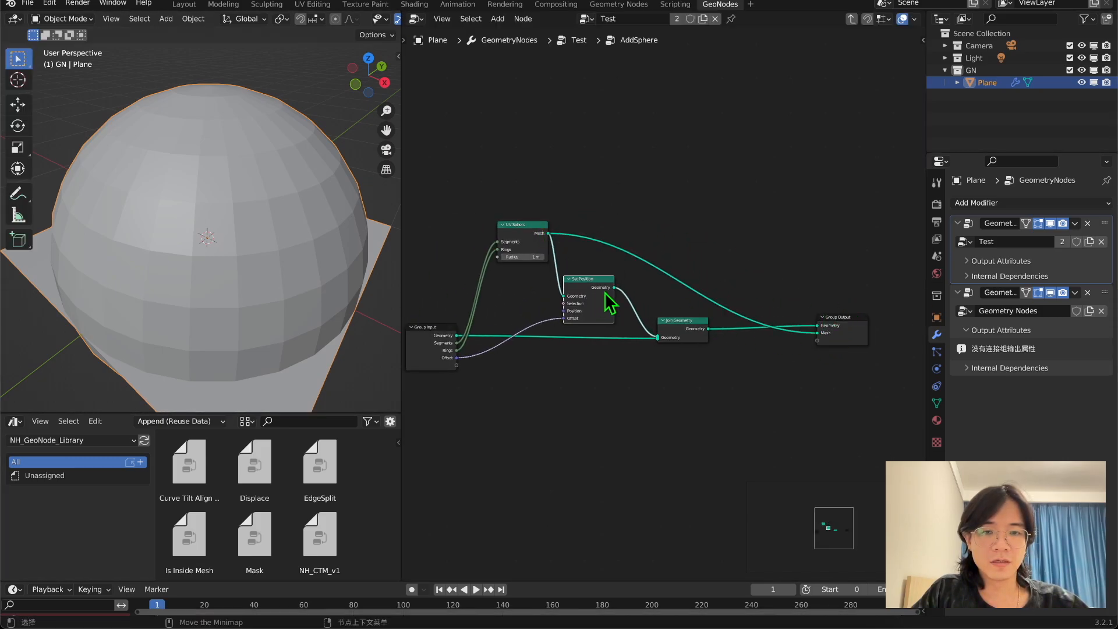
drag(861, 341, 848, 339)
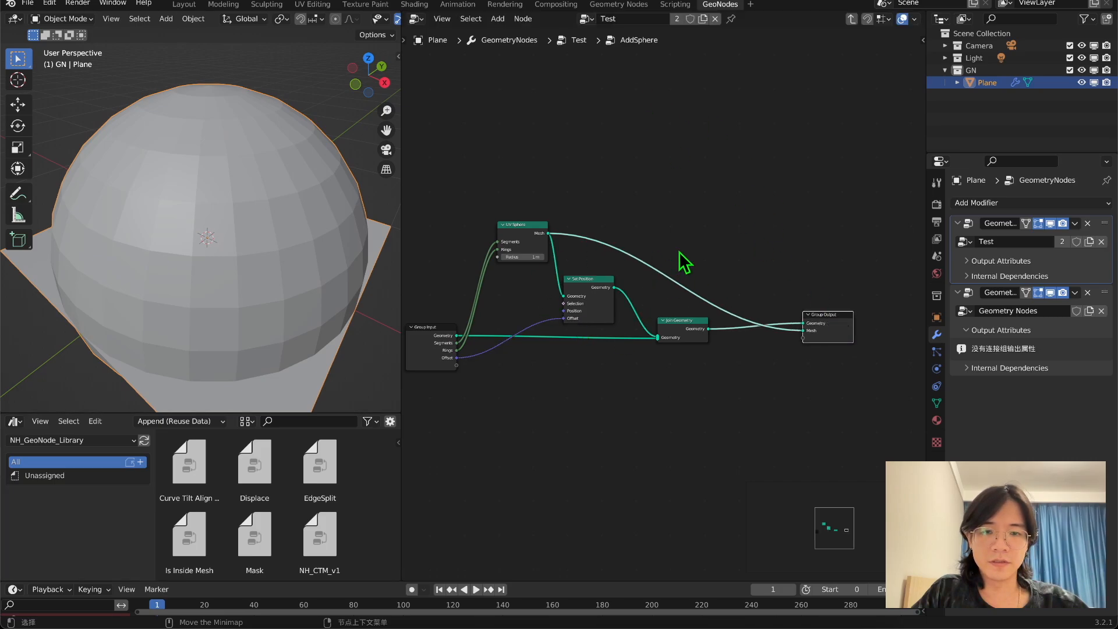
Step: Leave the AddSphere group to check the sockets on its node and re-enter the group
key(Tab)
key(Tab)
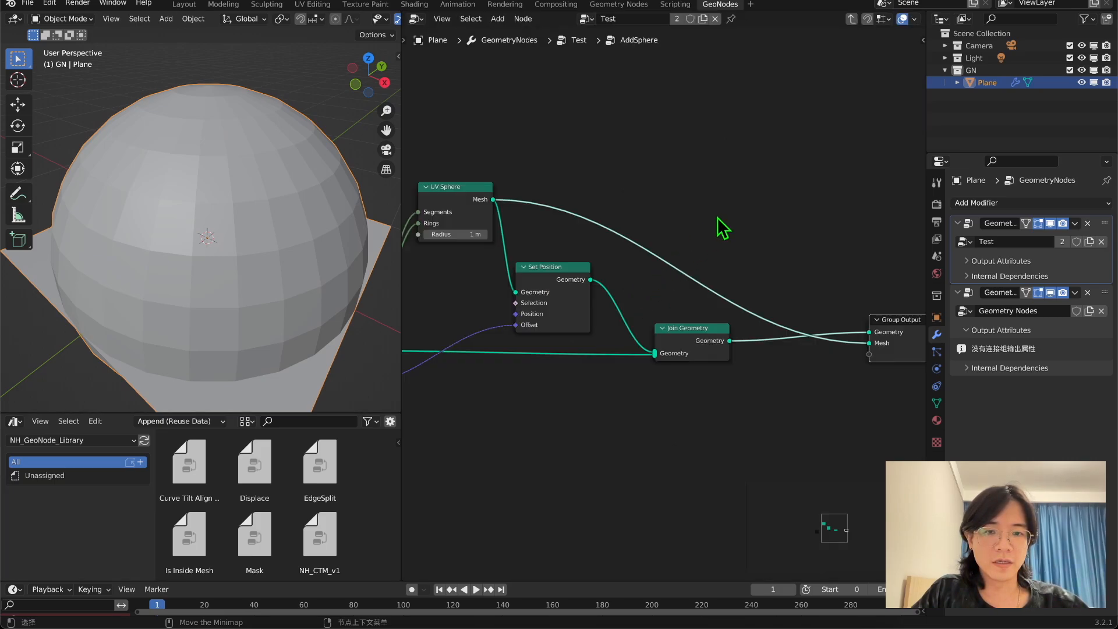
scroll(719, 218, down, 4)
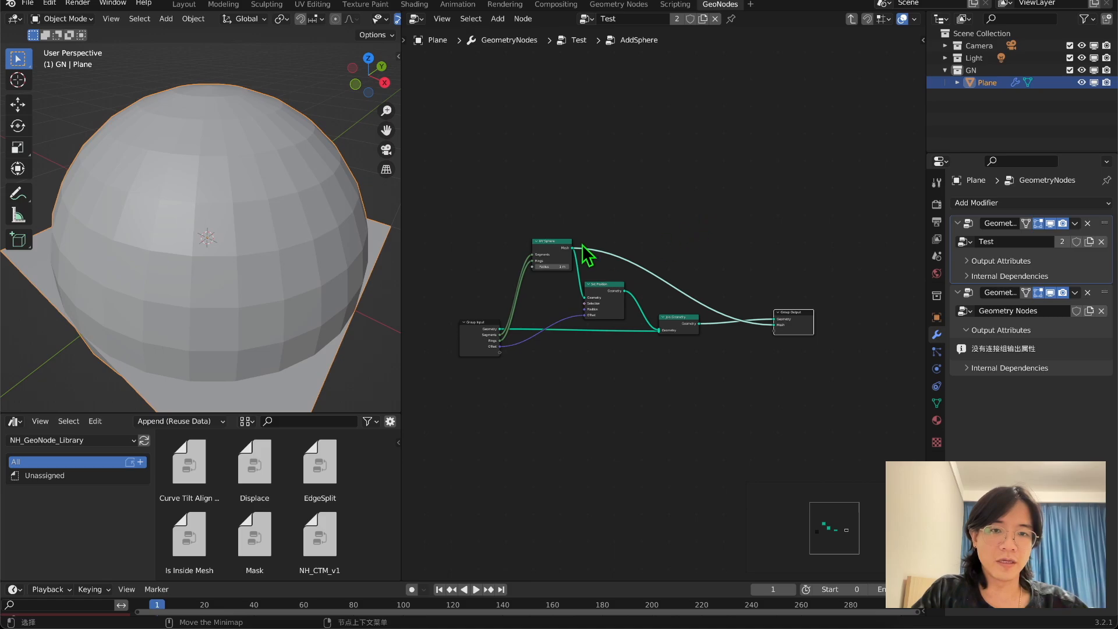
Step: Display the group's input and output socket lists wide enough for full names and compare them with the Group Input and Group Output nodes
key(n)
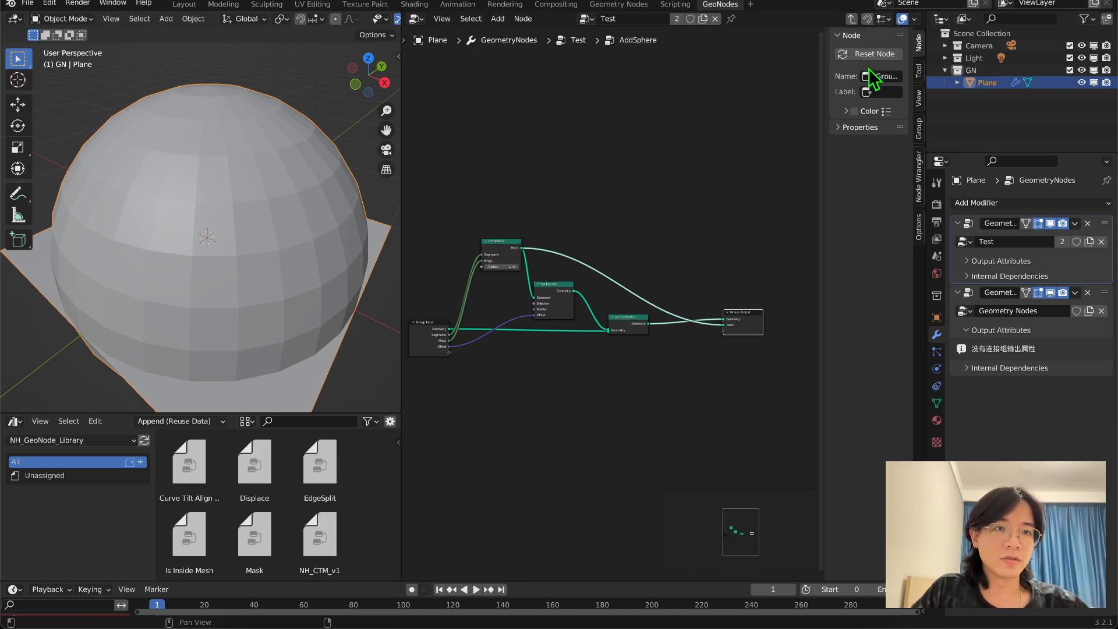
click(920, 73)
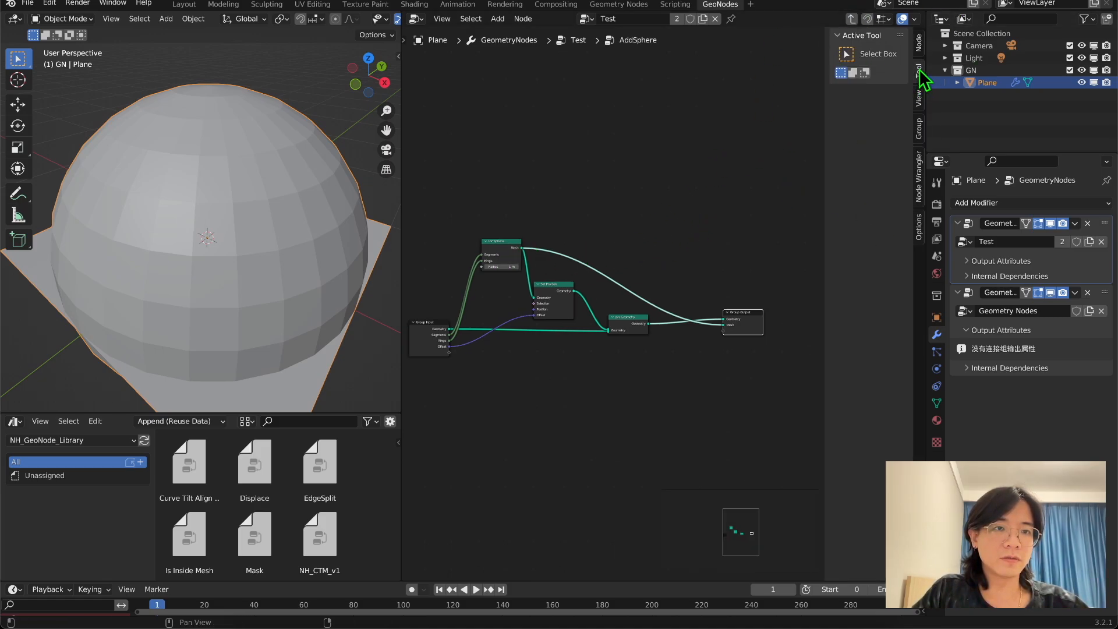
click(919, 98)
click(918, 129)
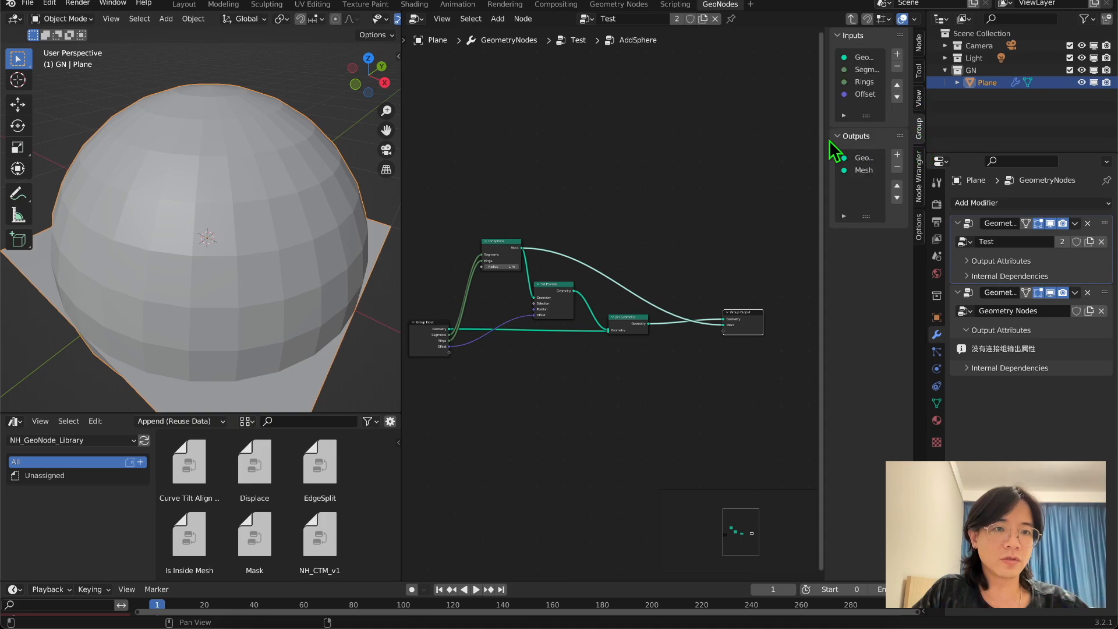
drag(825, 138, 745, 156)
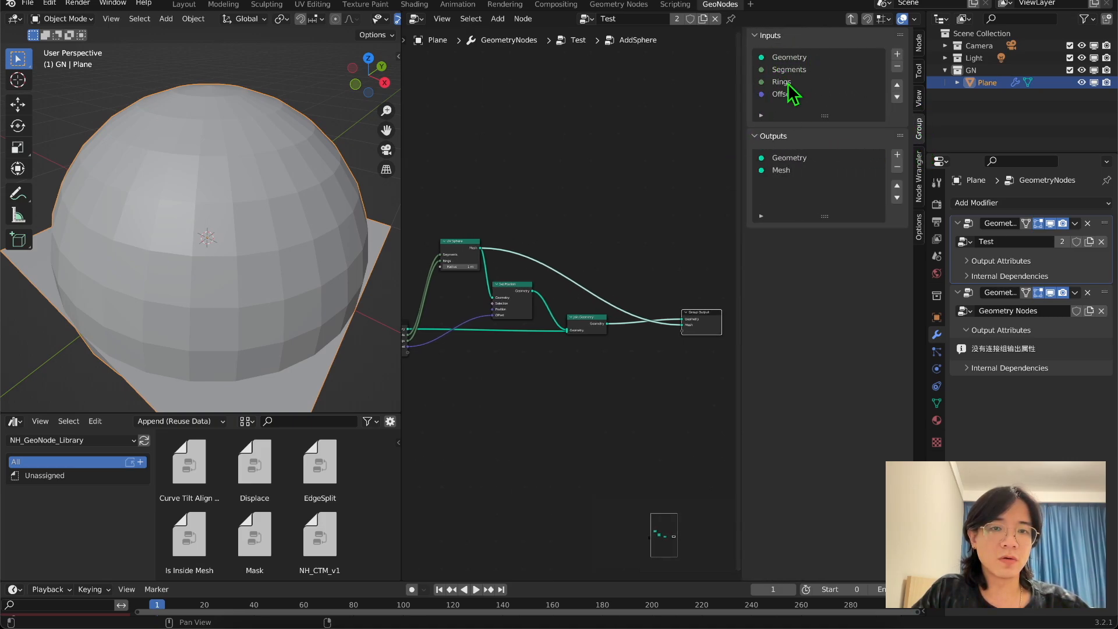
middle_drag(636, 142, 692, 129)
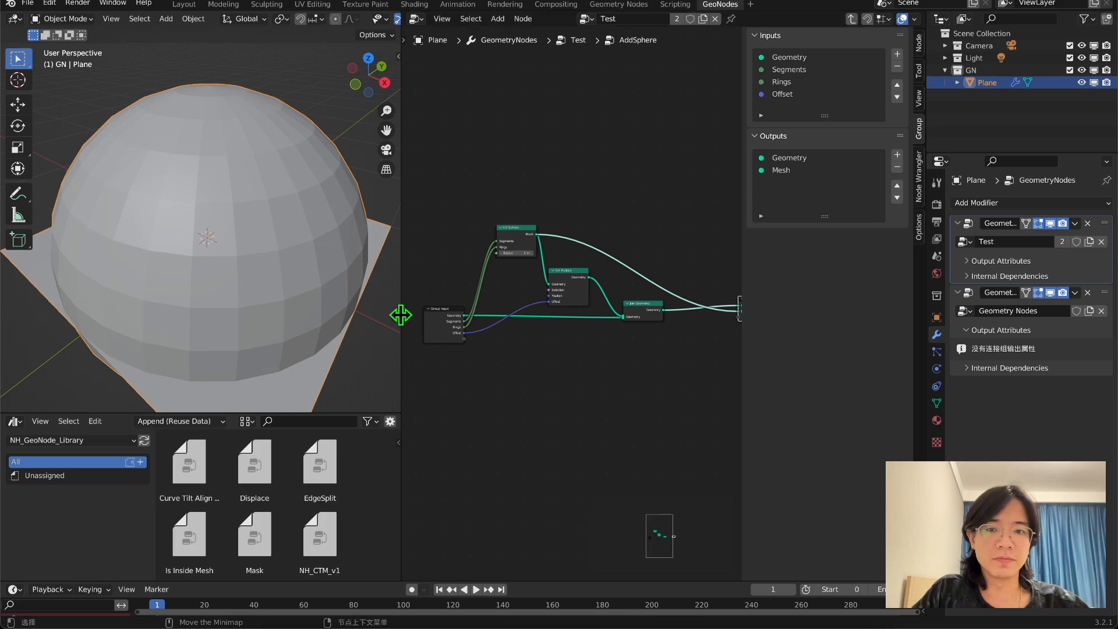
drag(451, 317, 455, 301)
middle_drag(508, 329, 422, 325)
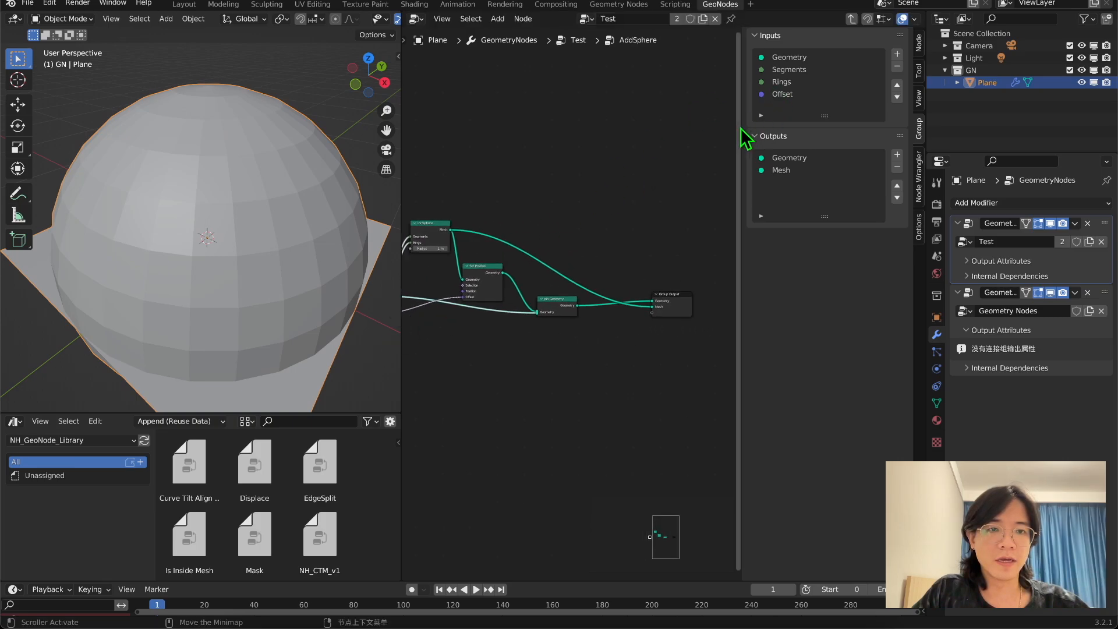
middle_drag(660, 297, 687, 309)
Step: Rename the group's Rings input as Rings___ and its Offset input as Offset____
click(792, 81)
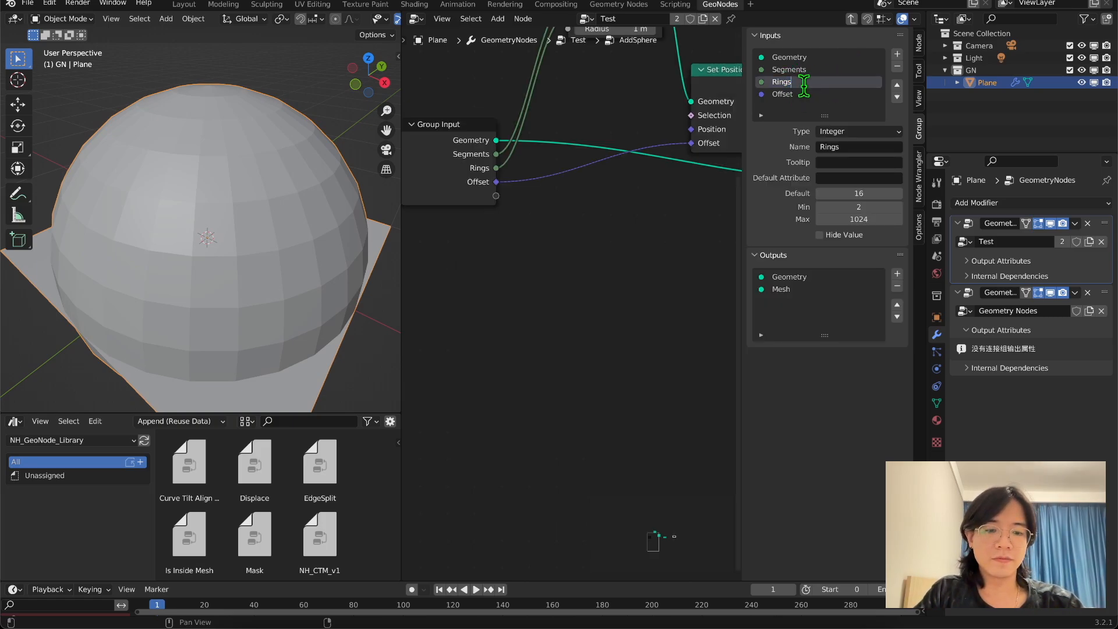
key(Return)
double_click(838, 98)
text(____)
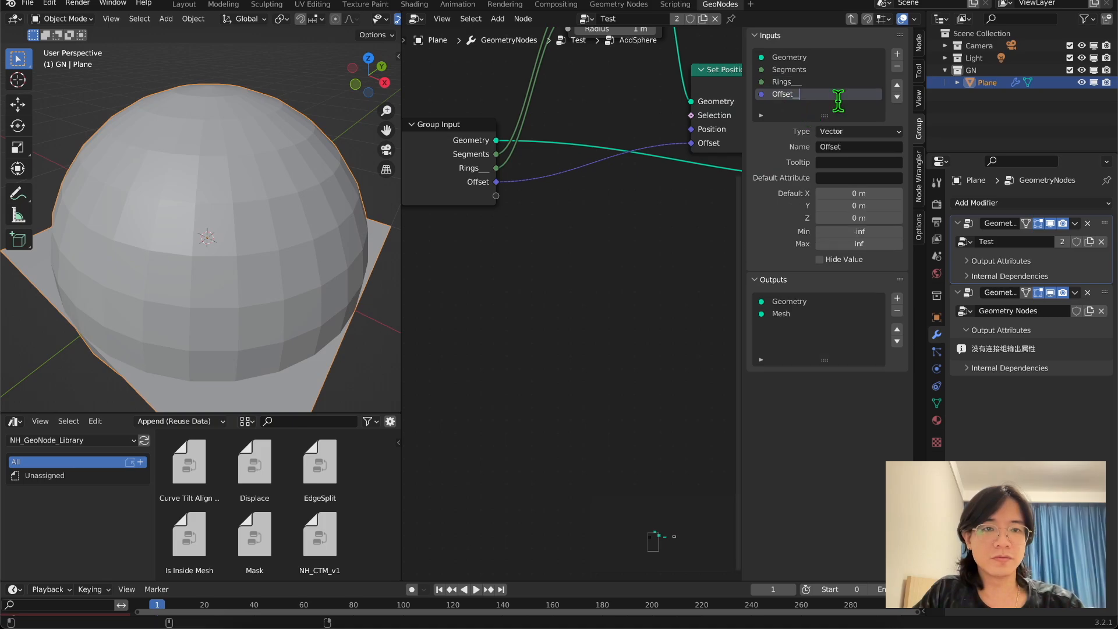
key(Return)
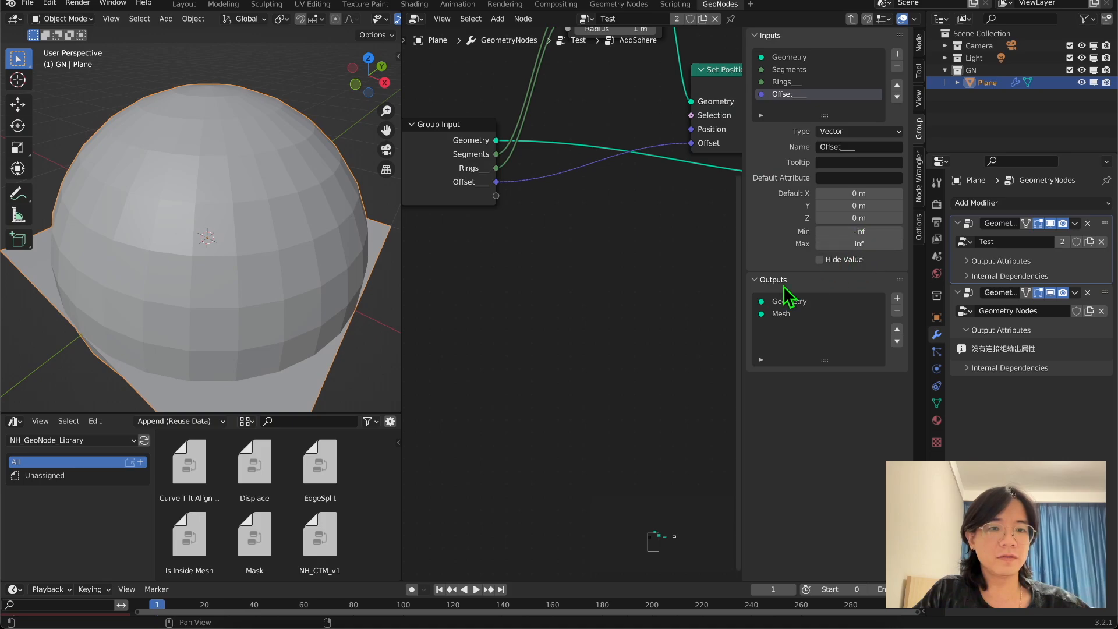
Step: Try reordering the group outputs by moving Mesh above Geometry and back below it
scroll(696, 295, down, 4)
middle_drag(698, 266, 567, 327)
middle_drag(693, 298, 576, 344)
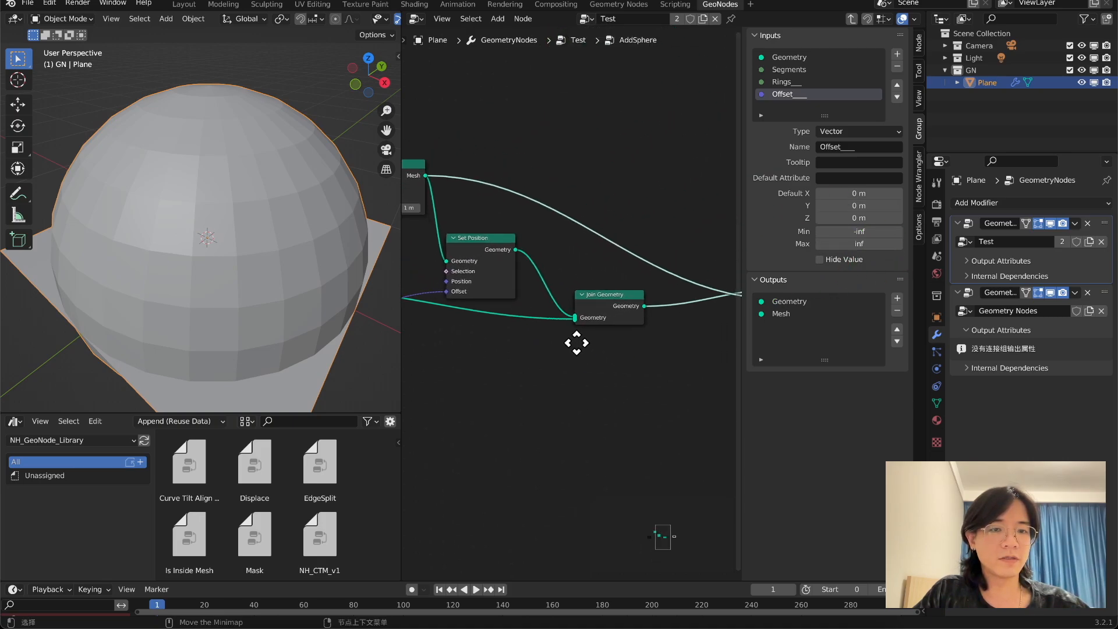
scroll(617, 303, down, 4)
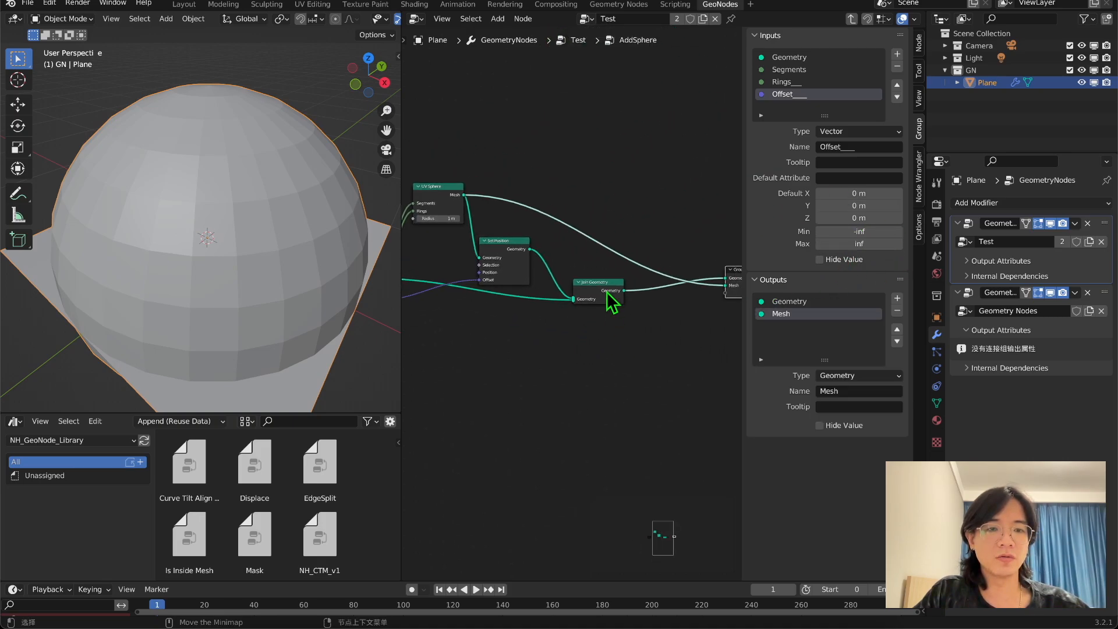
click(896, 332)
click(896, 343)
click(897, 331)
click(897, 342)
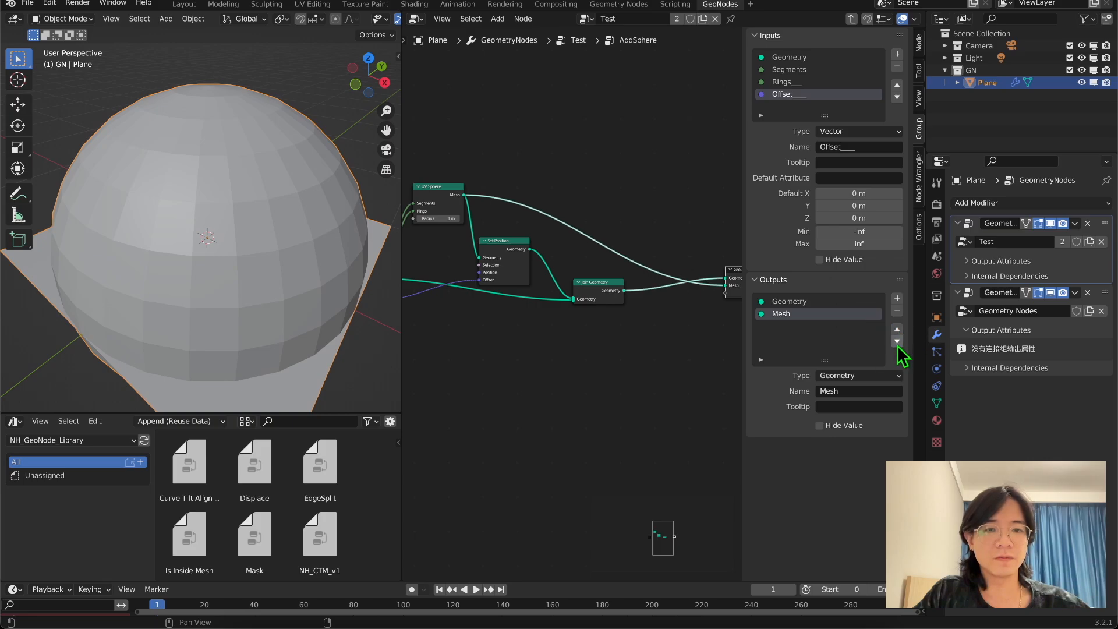
Step: Return to the Test tree and set the AddSphere node's Segments to 11, Rings to 6 and Y offset to 2.8 m
scroll(542, 283, down, 4)
middle_drag(544, 285, 589, 254)
scroll(617, 259, up, 4)
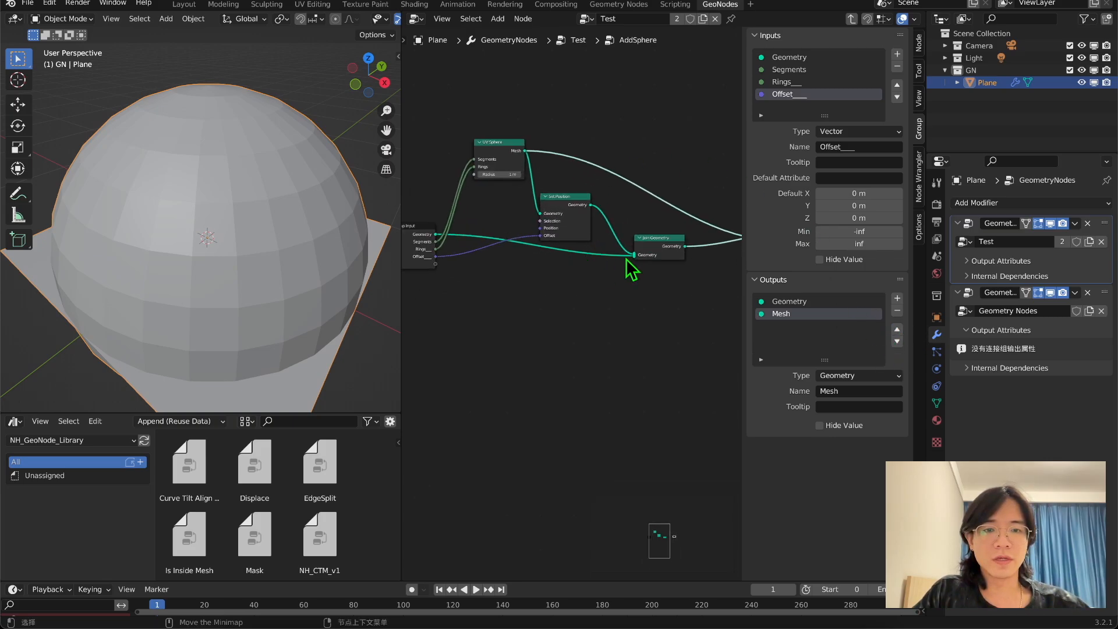
key(Tab)
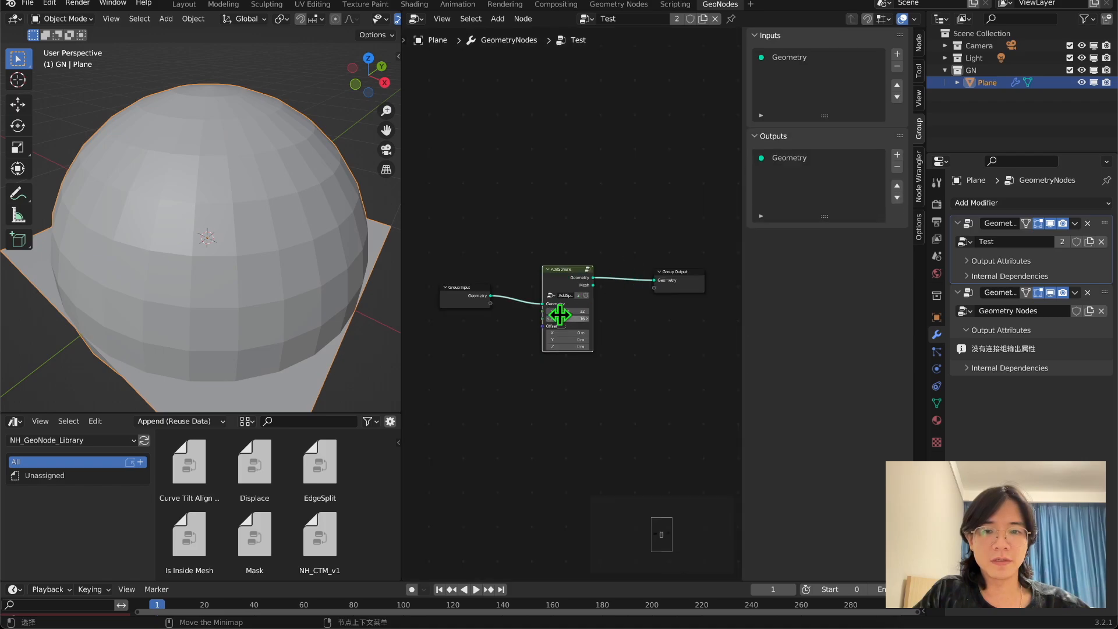
drag(560, 312, 584, 339)
middle_drag(617, 336, 587, 301)
Step: Add a Join Geometry node on the link between AddSphere and Group Output
key(shift+a)
click(644, 169)
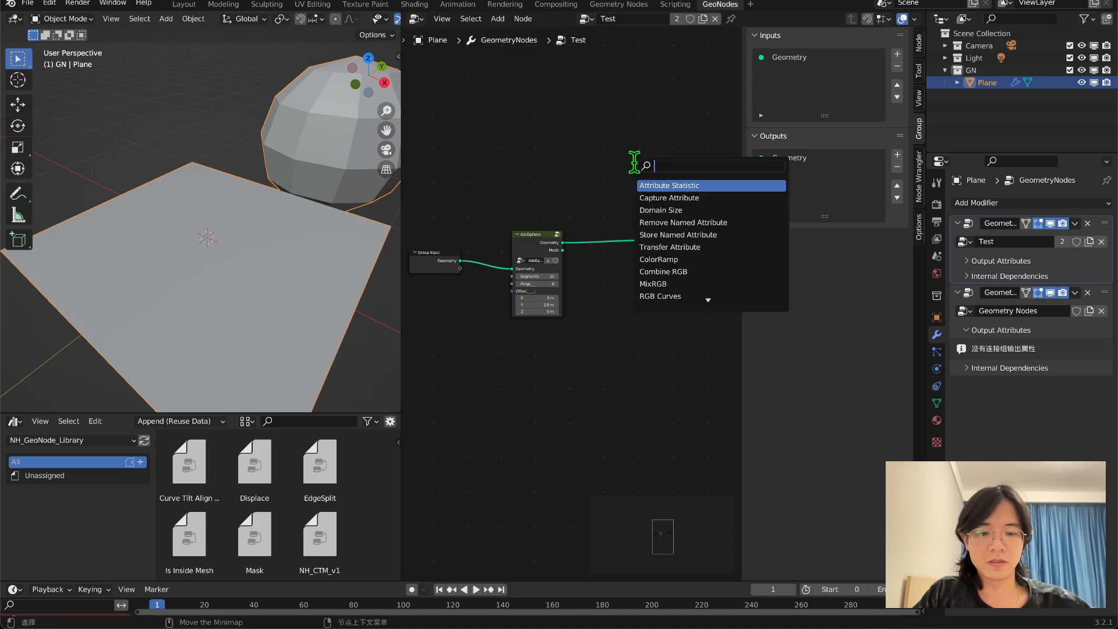
text(jin)
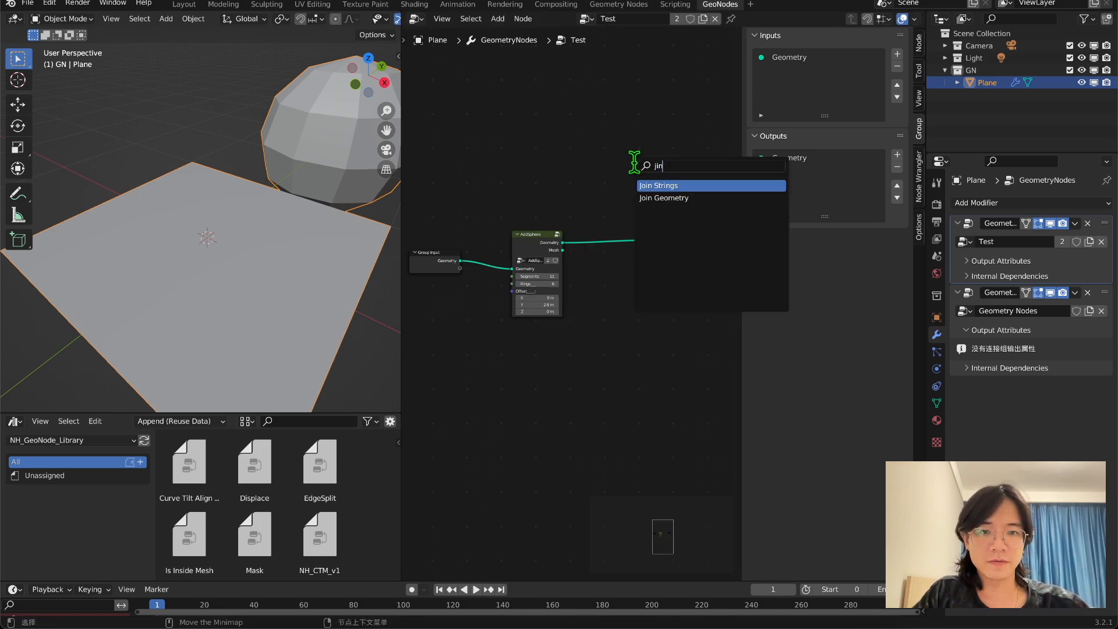
click(664, 197)
click(607, 264)
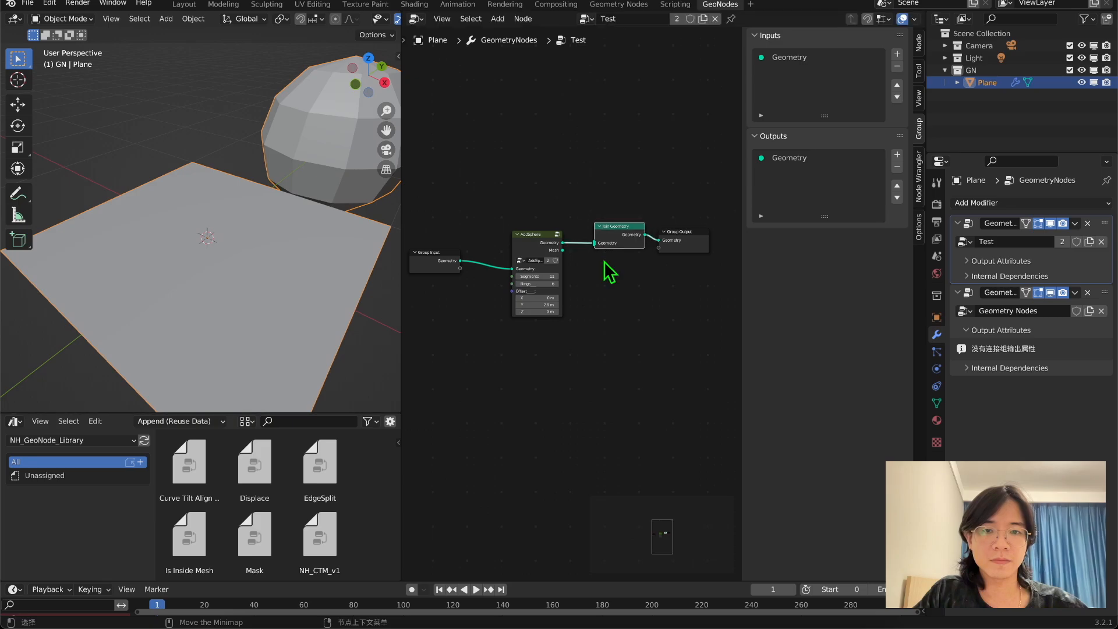
Step: Connect AddSphere's Mesh output to Join Geometry as well and inspect the joined spheres in the viewport
scroll(575, 252, up, 2)
drag(559, 230, 601, 227)
middle_drag(274, 198, 230, 195)
drag(517, 217, 522, 208)
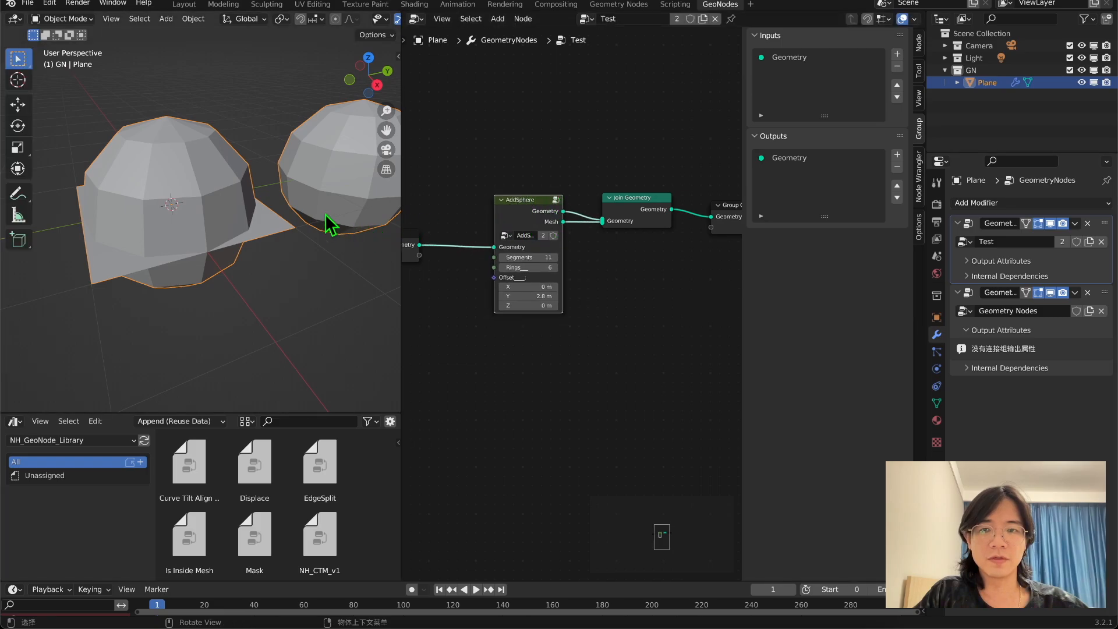
mouse_move(329, 224)
middle_down()
mouse_move(391, 212)
mouse_move(63, 229)
mouse_move(322, 229)
middle_up()
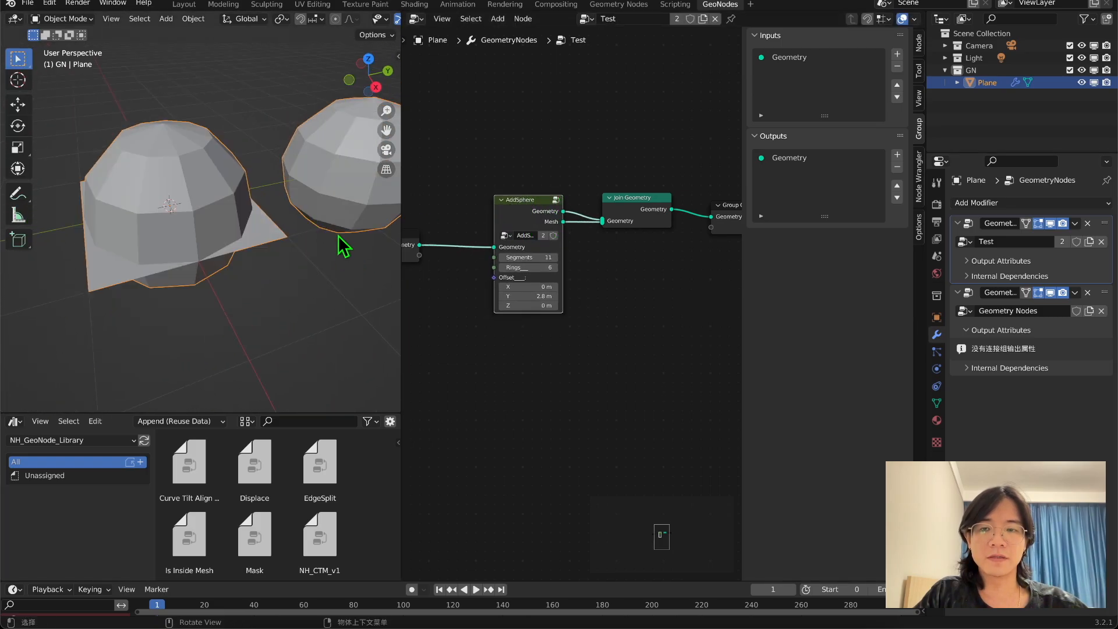
middle_drag(339, 236, 322, 258)
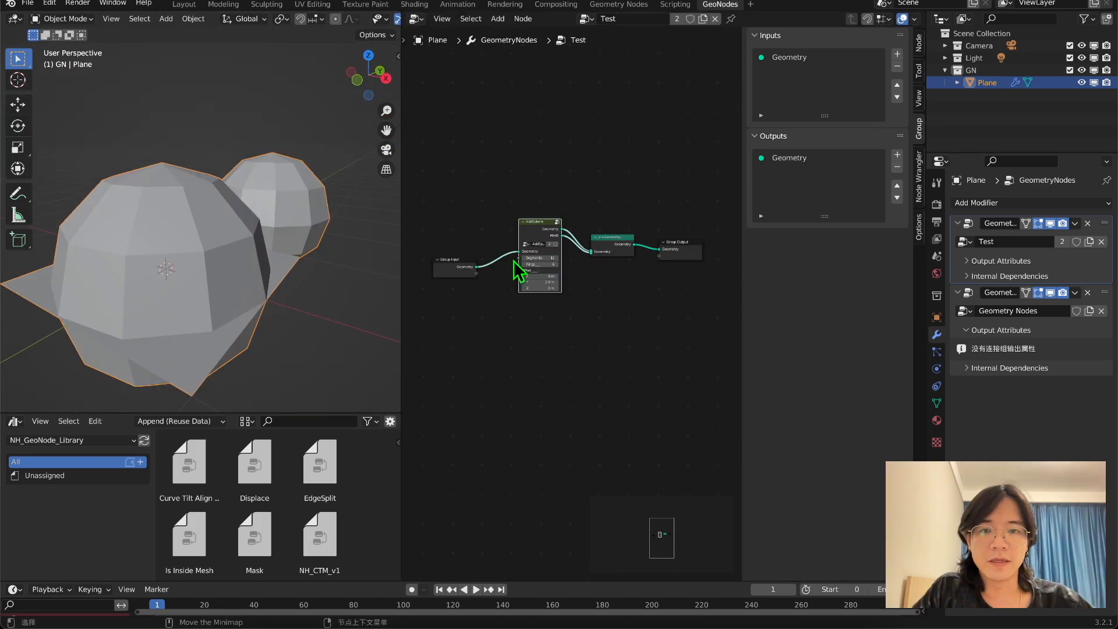
scroll(513, 260, up, 5)
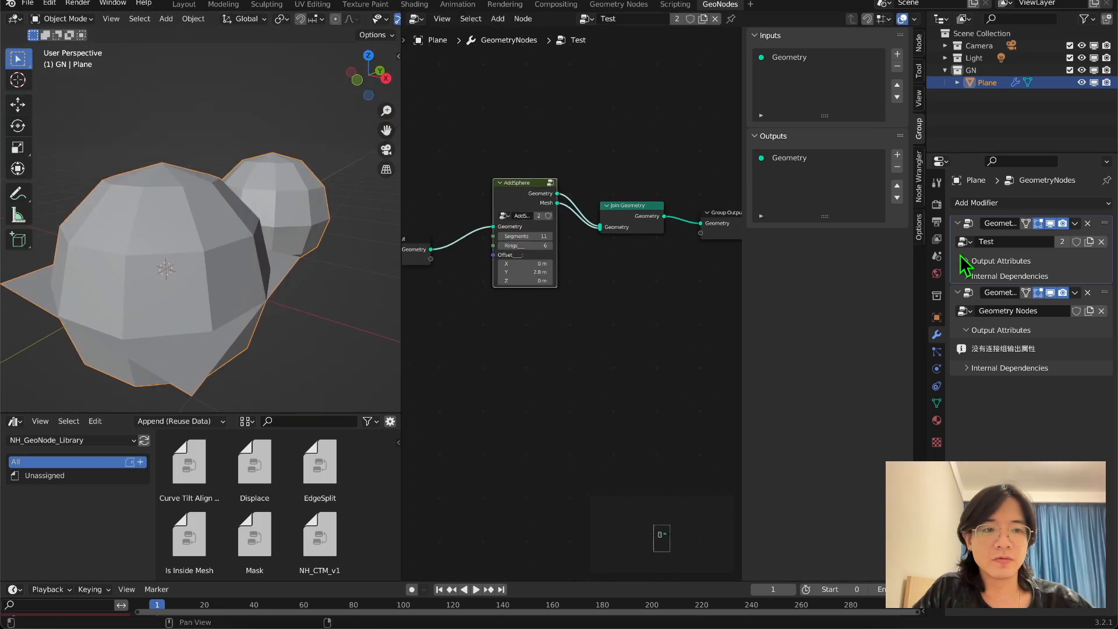
Step: Switch to the second modifier's node tree and reposition the AddSphere node above the Group Input–Group Output link
click(1101, 296)
drag(589, 141, 588, 72)
middle_drag(642, 125, 646, 247)
drag(579, 198, 613, 198)
mouse_move(526, 151)
mouse_down()
mouse_move(642, 318)
mouse_move(685, 359)
mouse_up()
drag(621, 215, 603, 201)
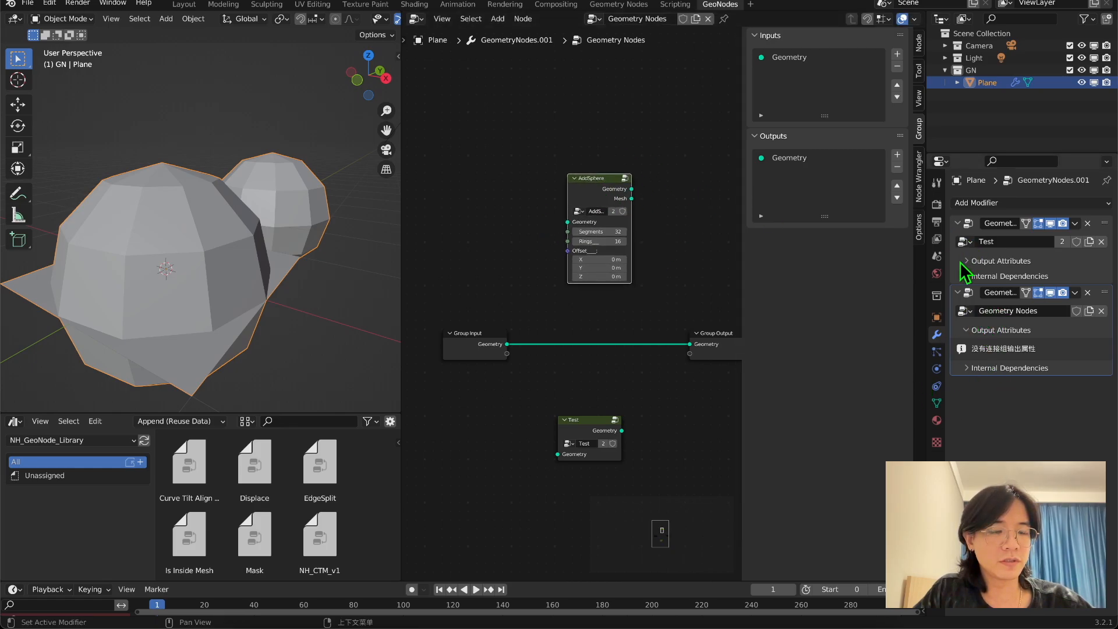
Step: Assign the AddSphere node group to the second modifier, collapse the first modifier and lower the second one's Segments
click(964, 310)
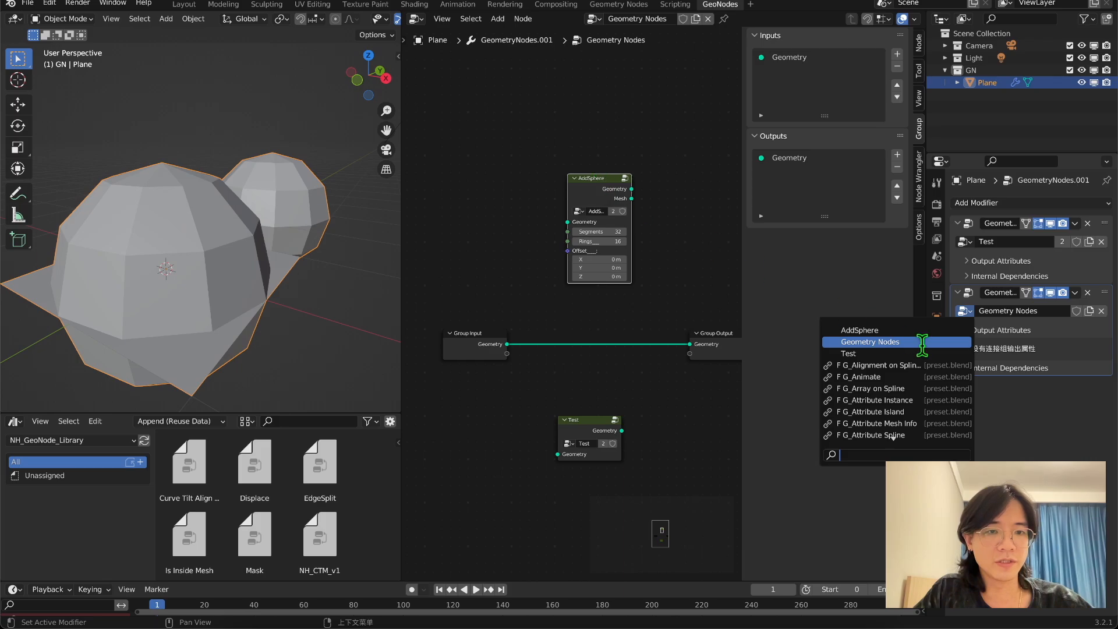
click(873, 330)
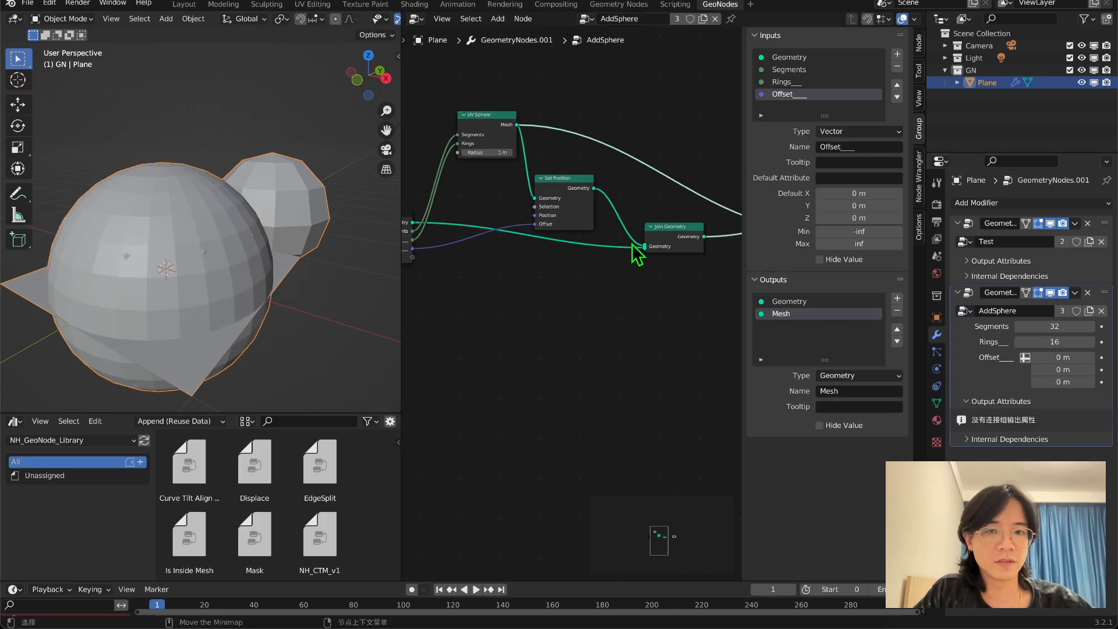
click(958, 223)
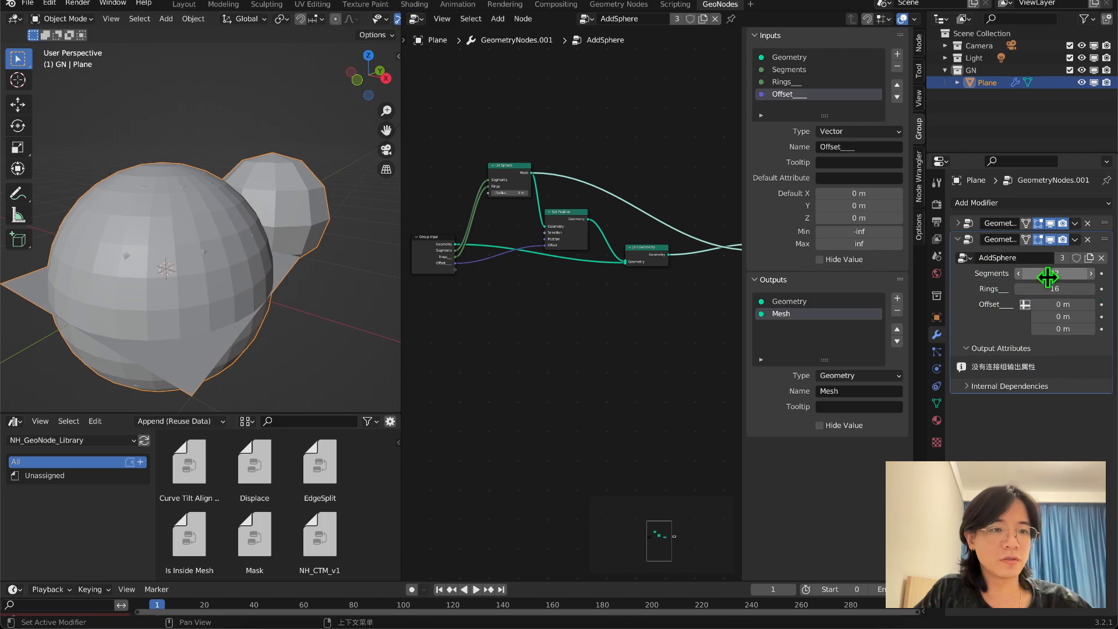
drag(1049, 276, 989, 275)
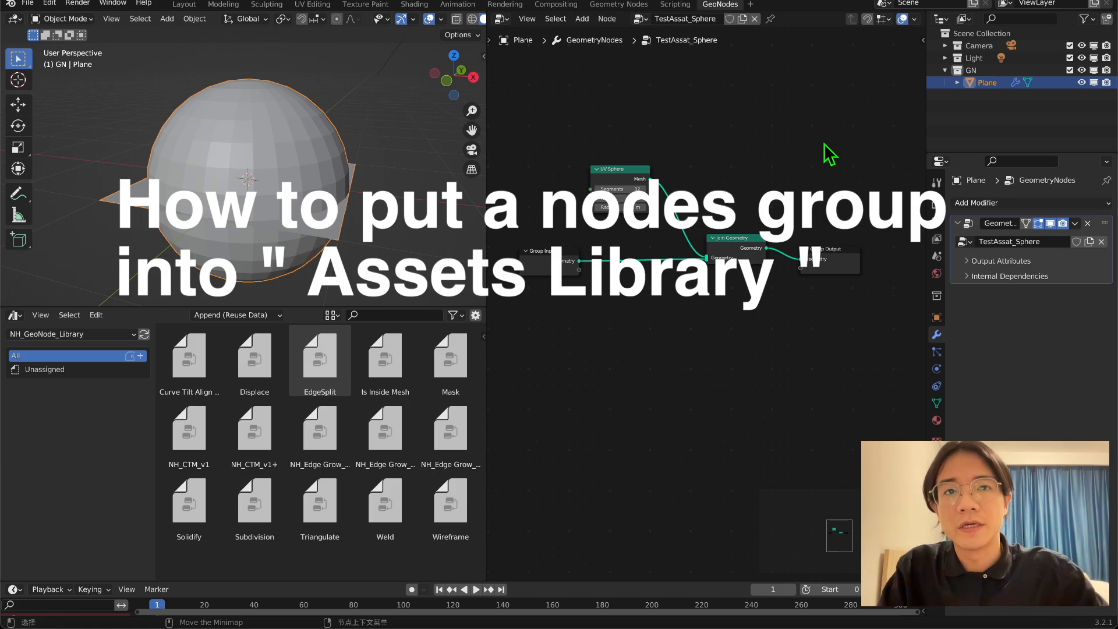
Step: Enlarge the 3D viewport vertically and move the UV Sphere node higher above the Group Input–Join Geometry link
drag(425, 378, 646, 377)
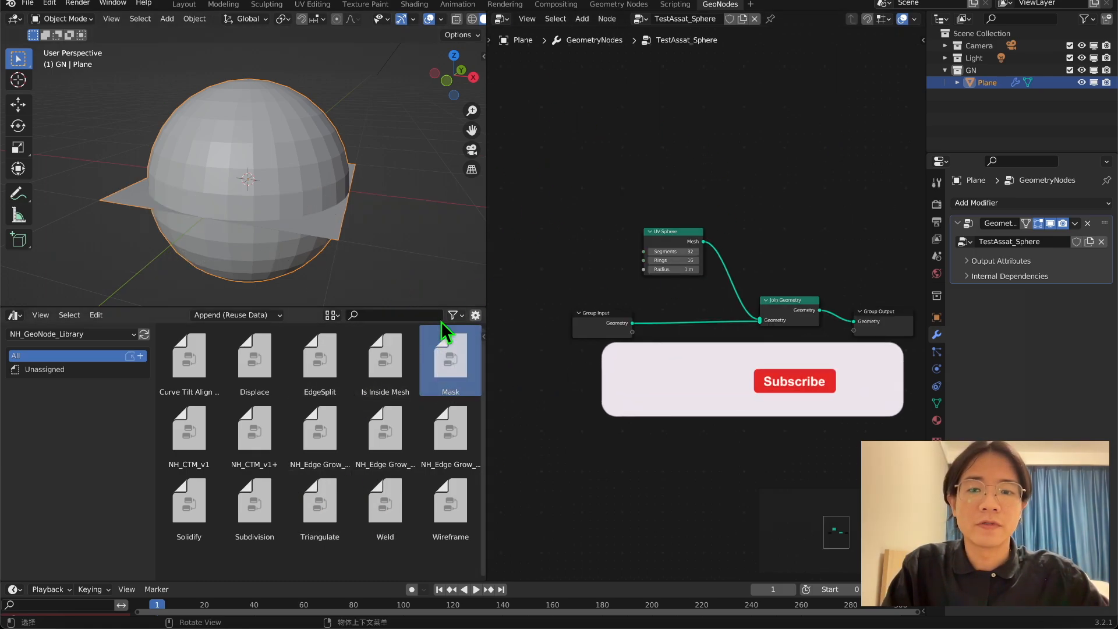
drag(389, 305, 373, 368)
middle_drag(346, 245, 299, 256)
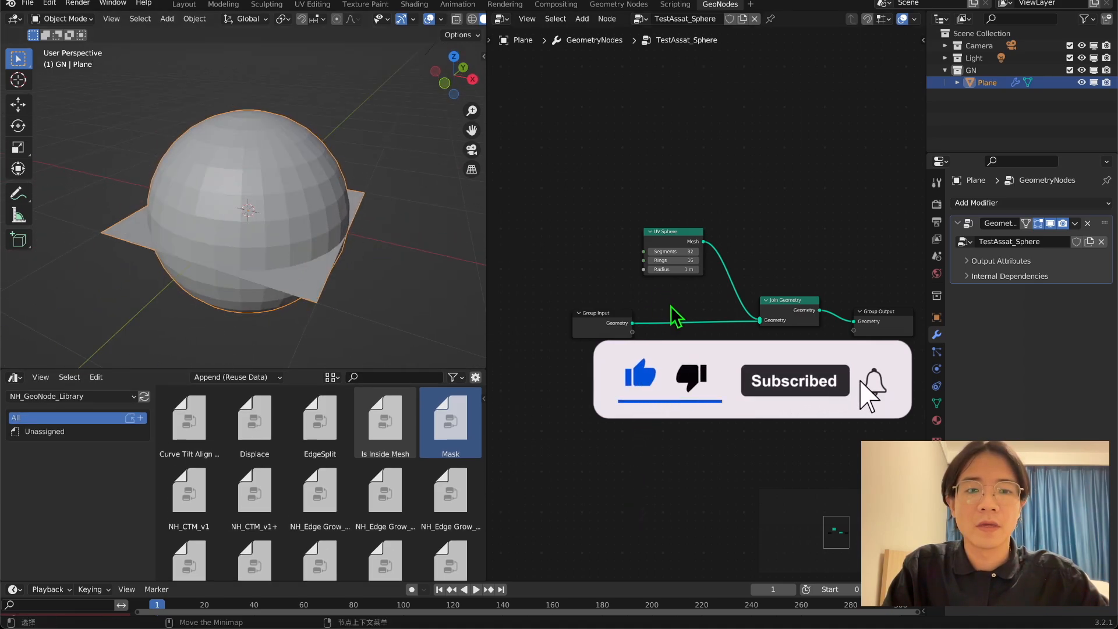
drag(686, 231, 692, 202)
middle_drag(737, 281, 626, 259)
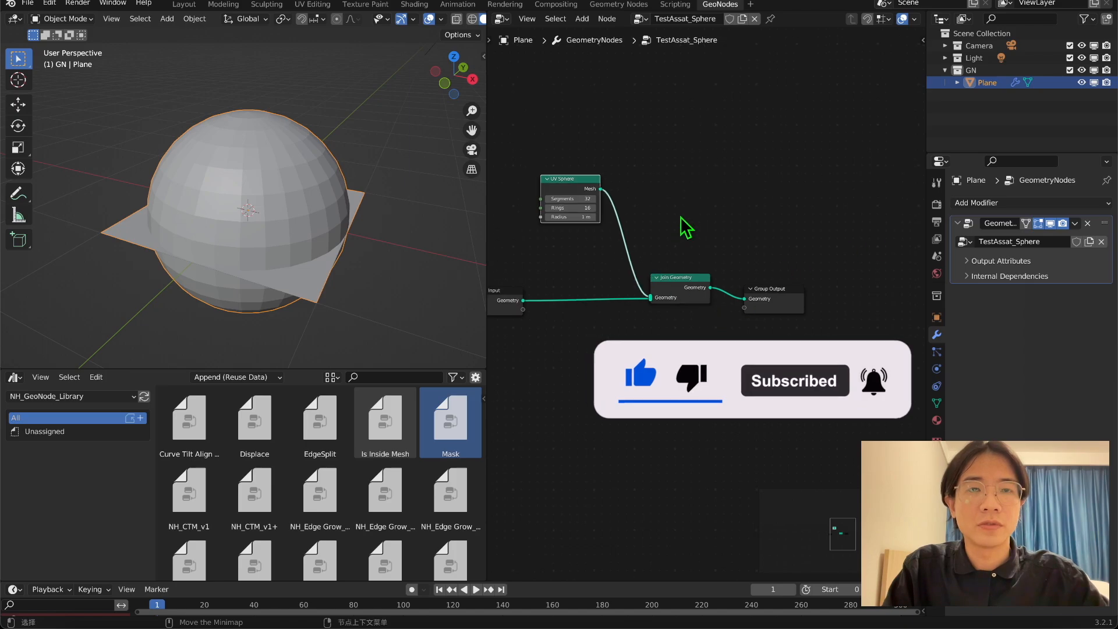
Step: Mark the modifier's TestAssat_Sphere node group as an asset, keeping its name
double_click(1054, 241)
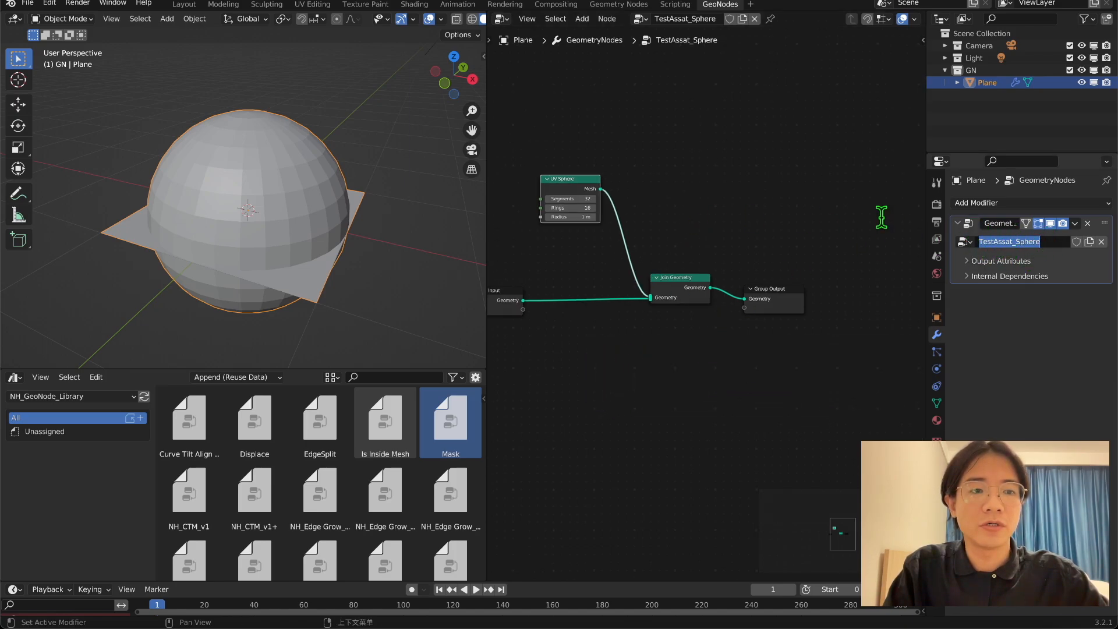
click(1033, 373)
click(910, 349)
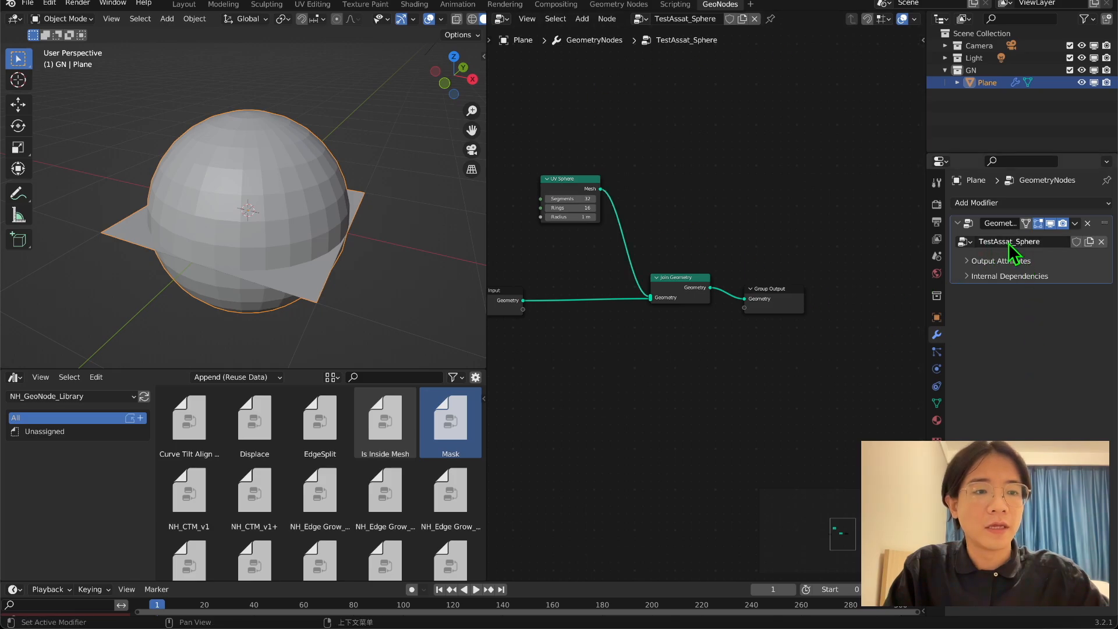
right_click(1076, 245)
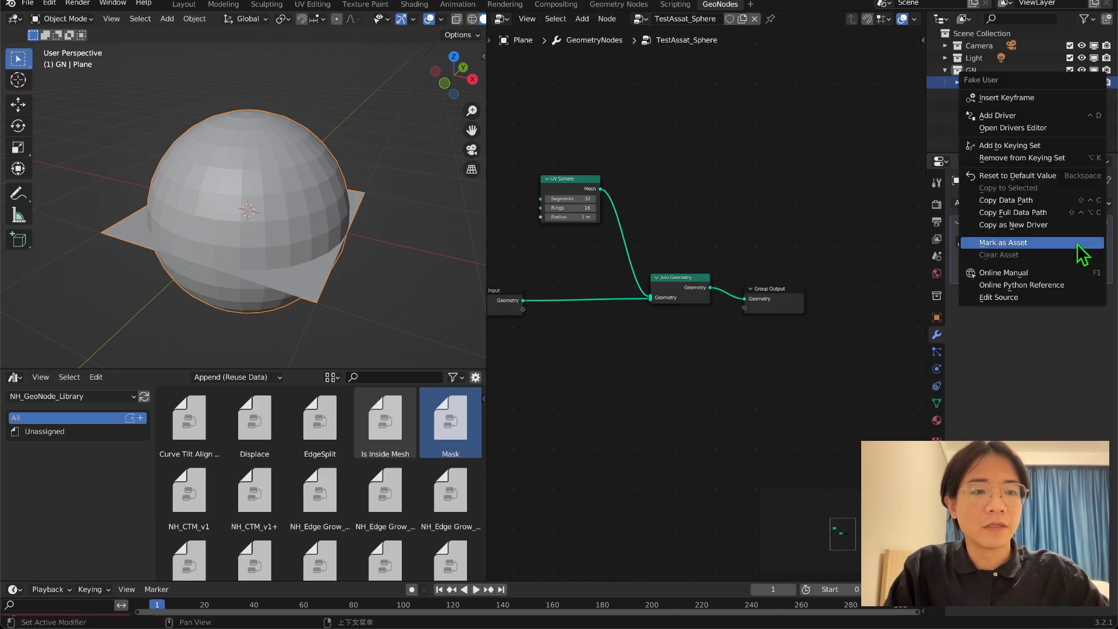
click(1013, 244)
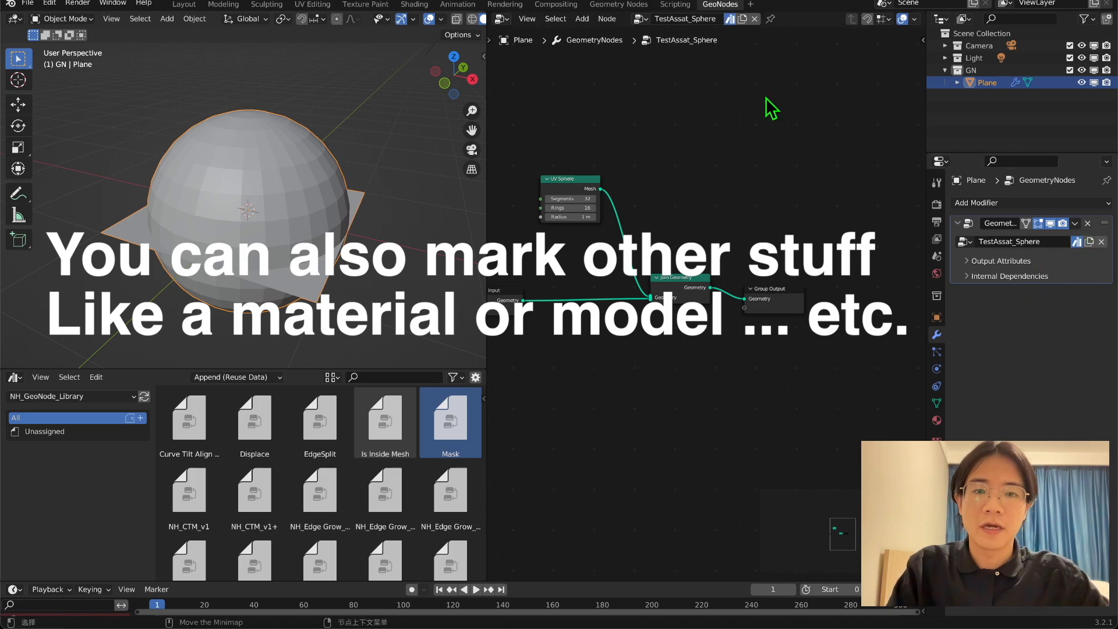
Step: Save the file as Test Asset.blend on the Desktop
key(super+s)
key(shift+super+s)
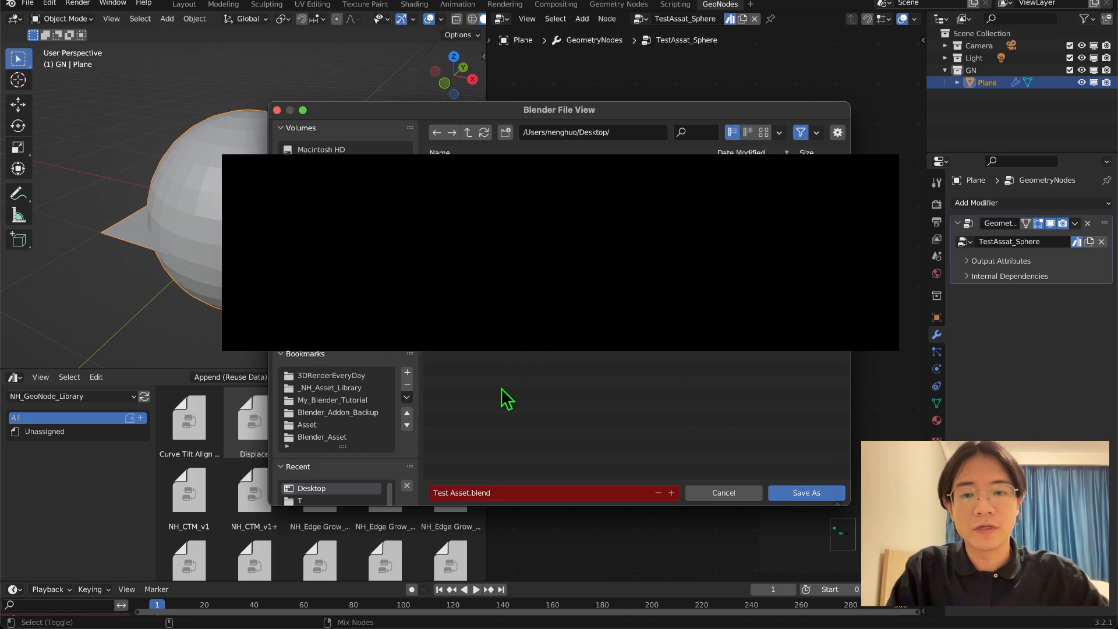
click(799, 497)
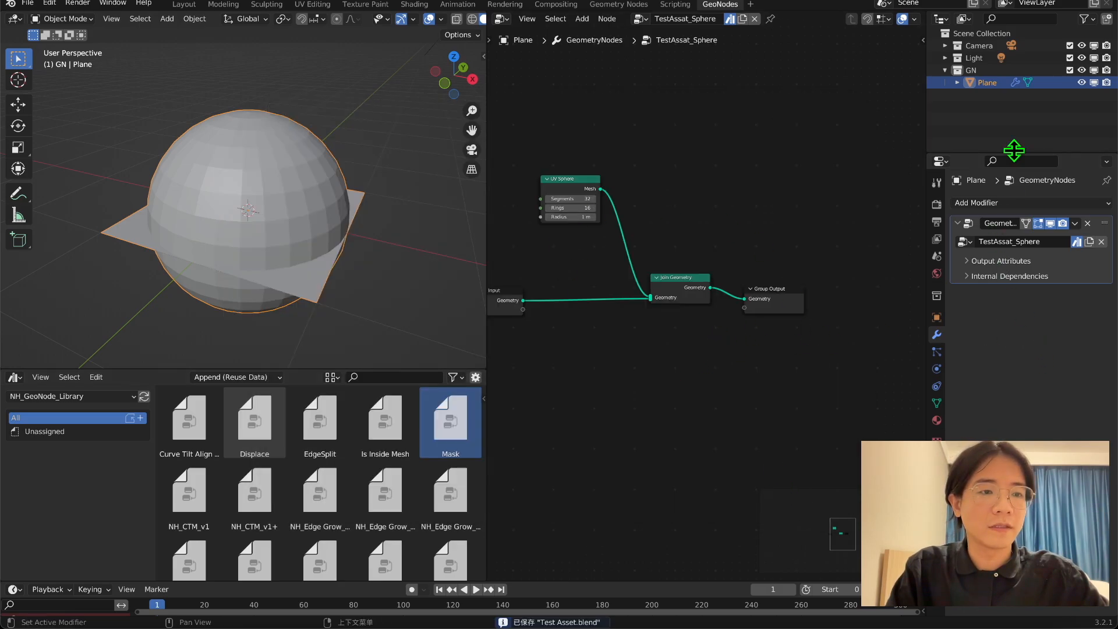
Step: Review the asset library paths in the preferences and open the folder chooser for adding a library, without adding one
click(52, 4)
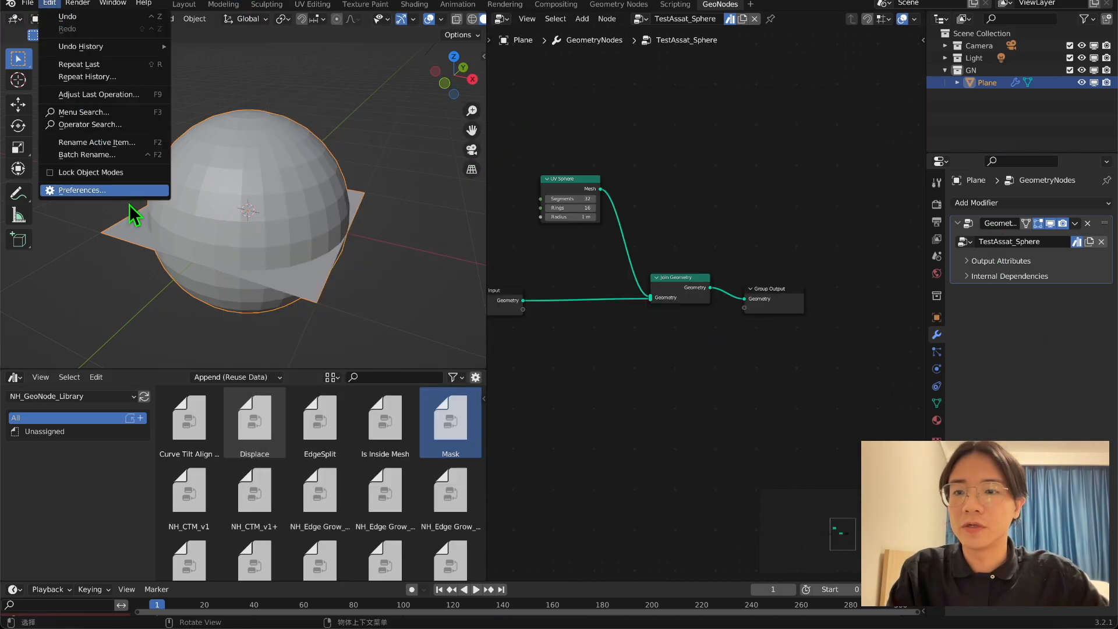
click(131, 192)
drag(636, 141, 668, 126)
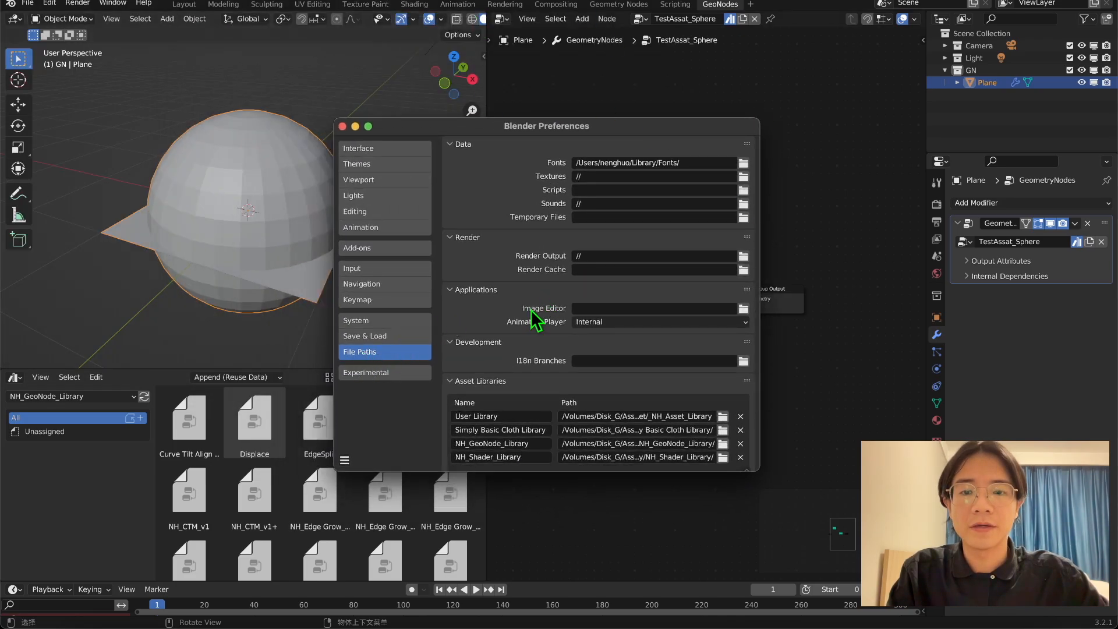
scroll(512, 349, down, 2)
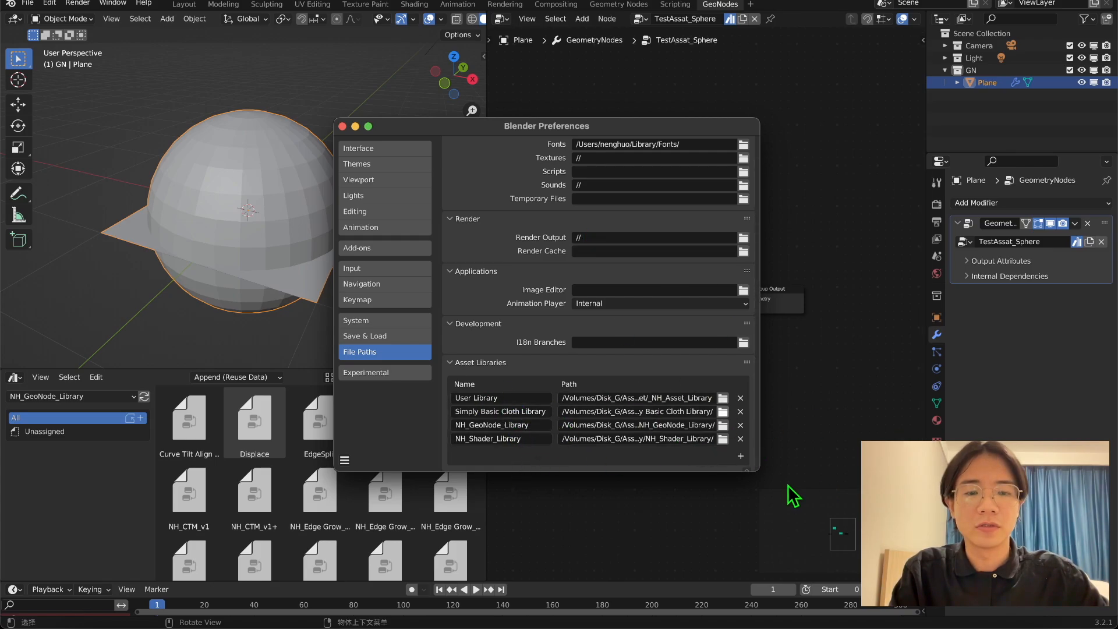
click(741, 458)
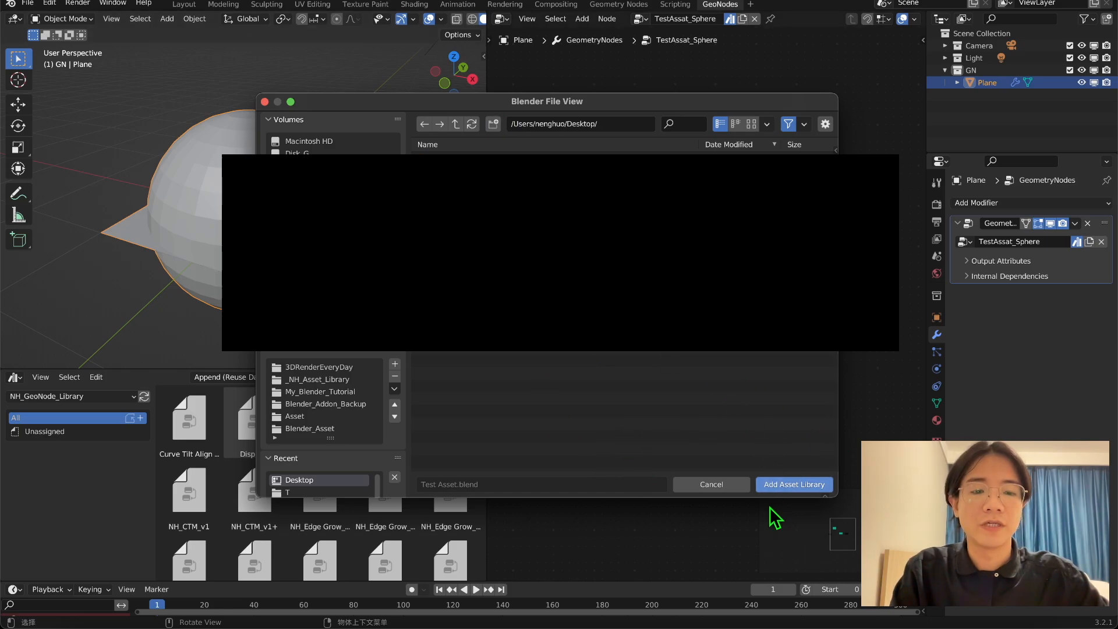
click(710, 484)
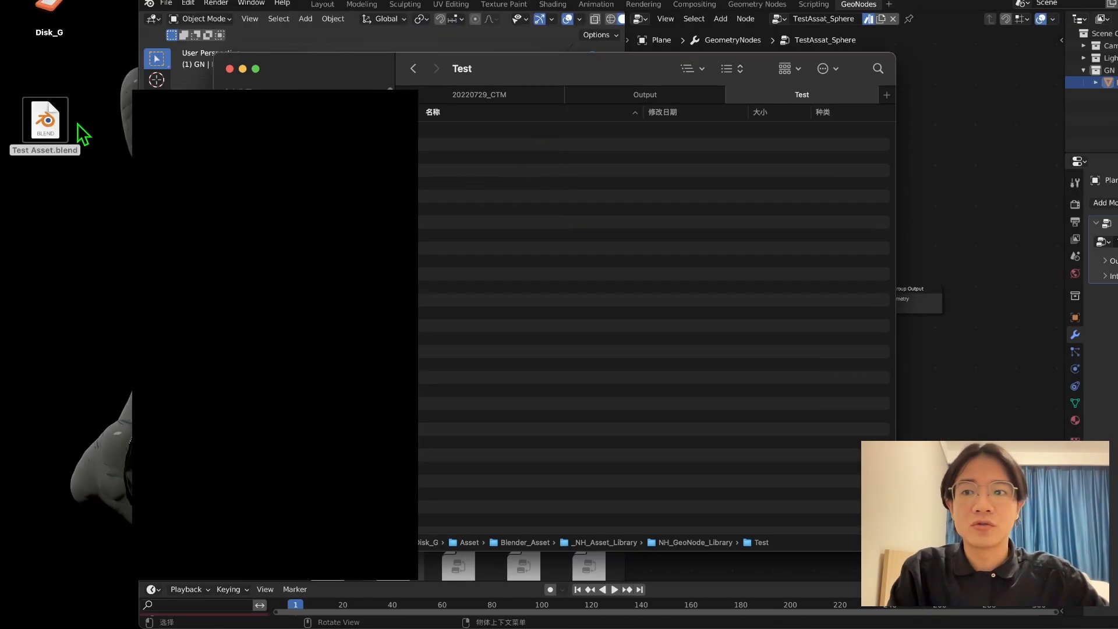
Step: Put Test Asset.blend from the desktop into NH_GeoNode_Library's Test folder, then enlarge and refresh the asset browser
drag(61, 124, 558, 176)
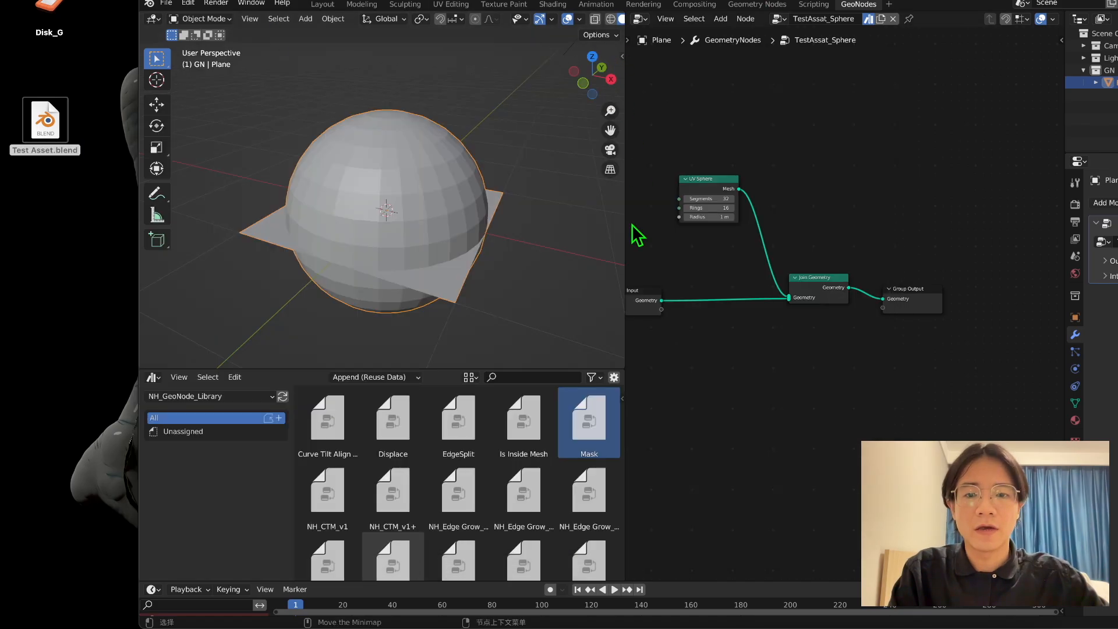
scroll(431, 491, down, 1)
drag(431, 491, 458, 122)
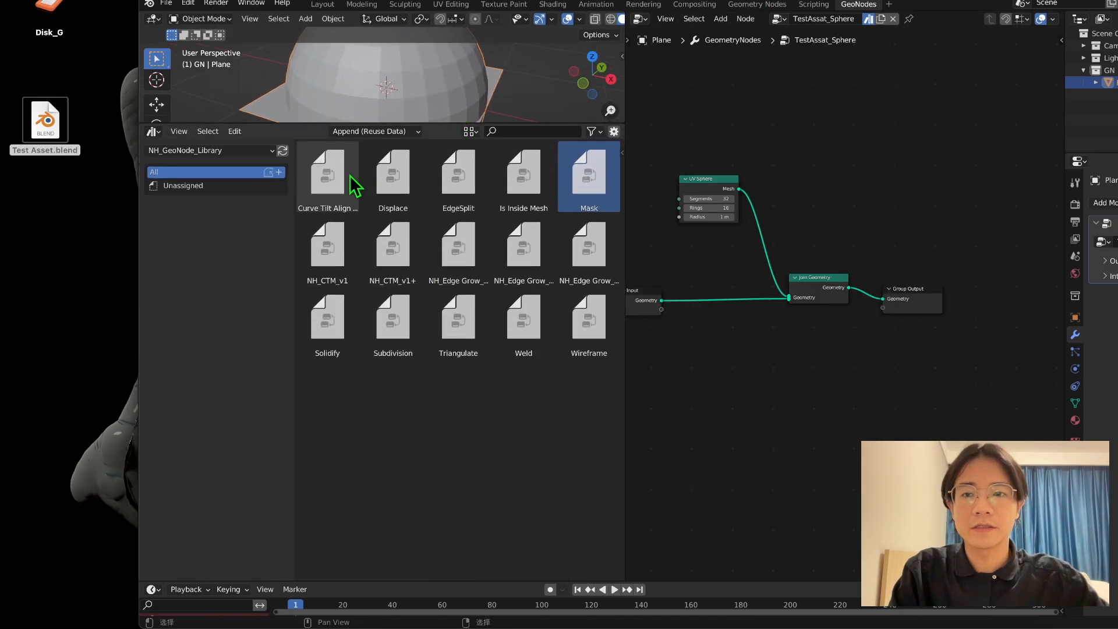
click(283, 151)
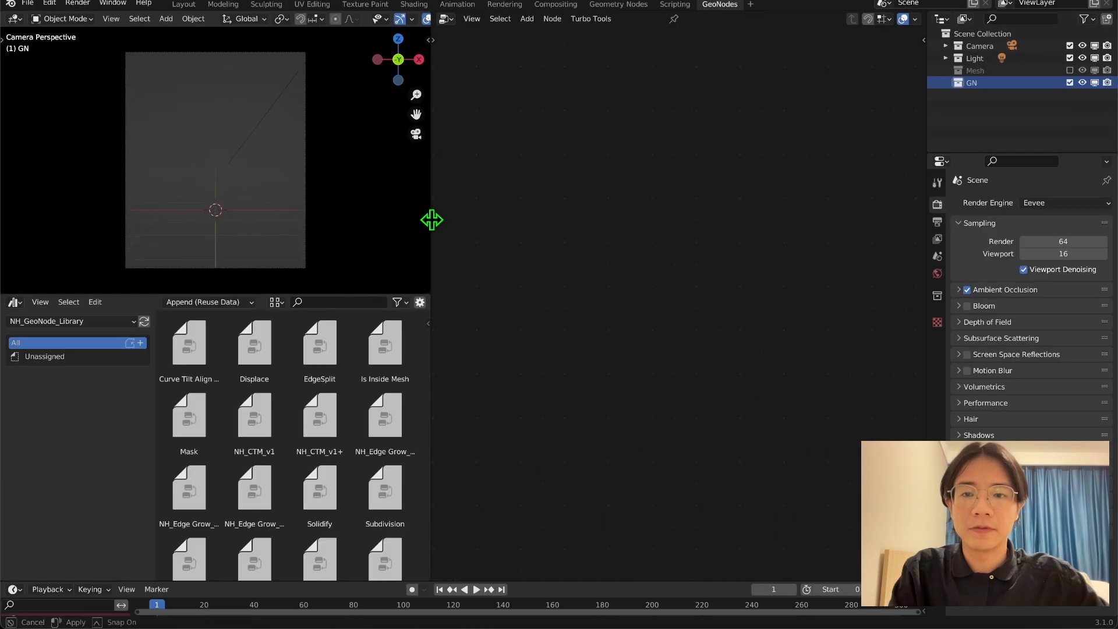
Step: Enlarge the asset browser to show all NH_GeoNode_Library assets and add a plane to the GN collection
drag(434, 230, 506, 232)
drag(425, 295, 393, 157)
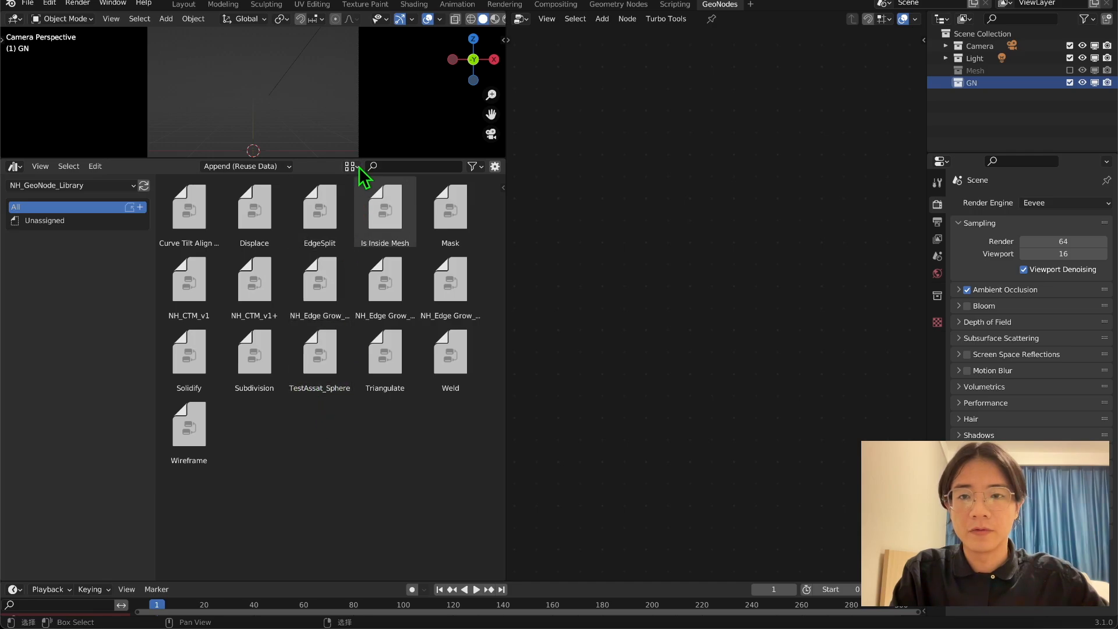
drag(361, 160, 377, 246)
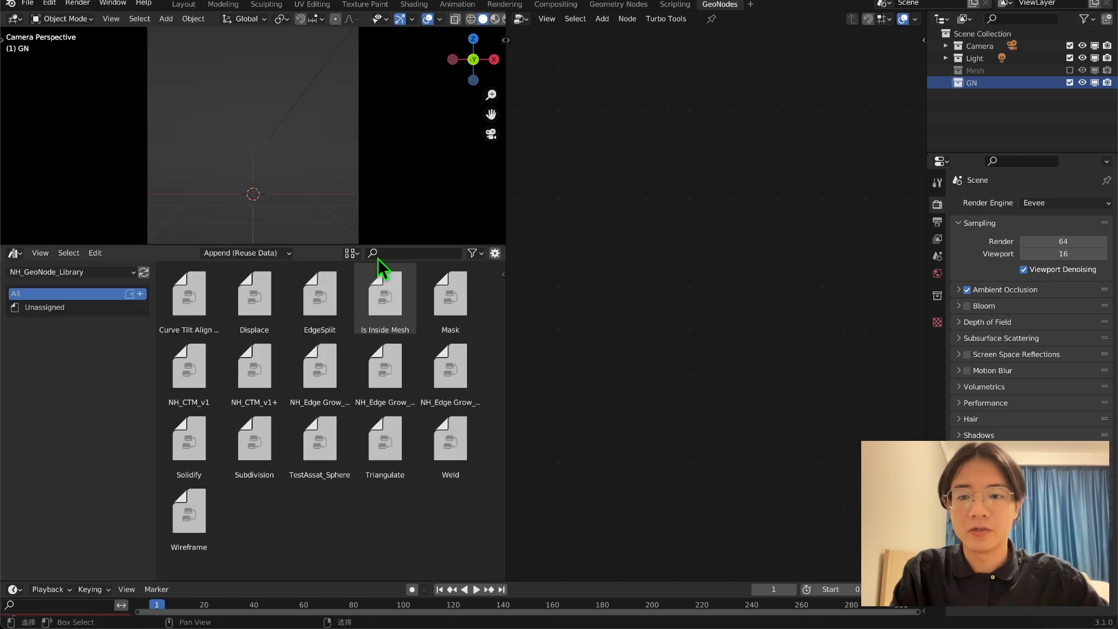
right_click(250, 92)
key(Escape)
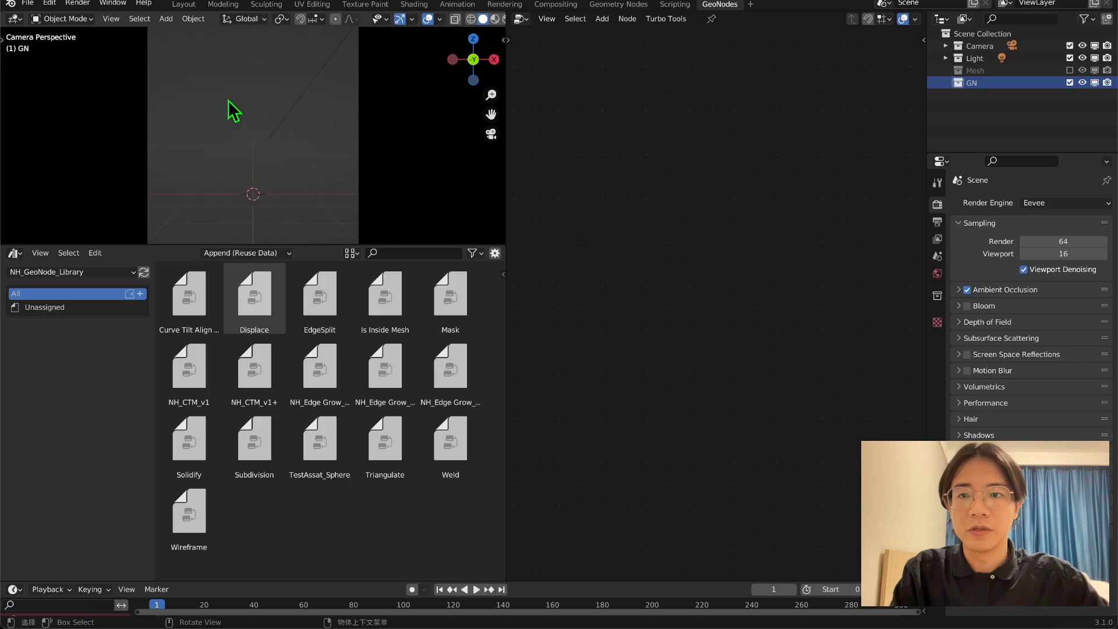
key(shift+a)
click(283, 101)
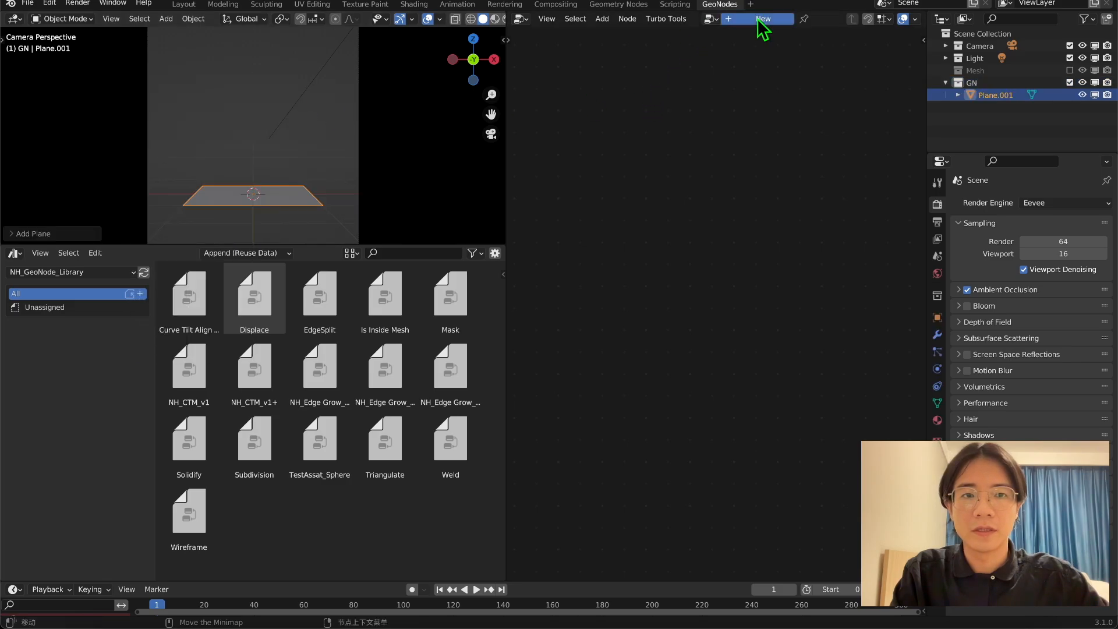
Step: Create a new geometry node tree on the plane and place the TestAssat_Sphere asset in it below the main link
click(761, 19)
click(323, 465)
drag(322, 465, 680, 351)
scroll(815, 345, up, 6)
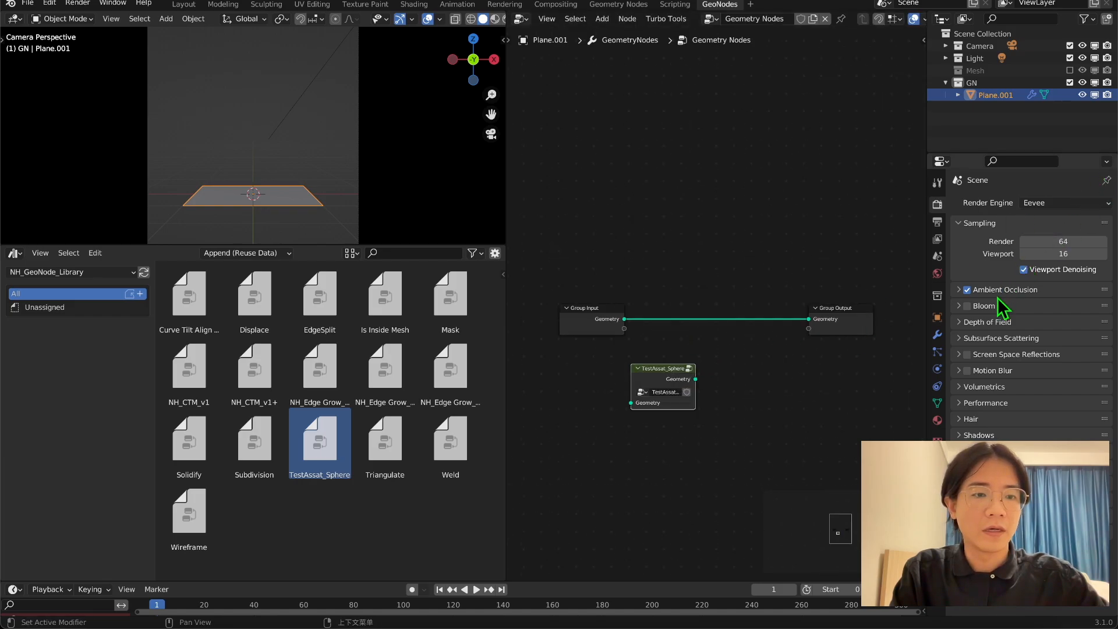
Step: Add a second Geometry Nodes modifier to the plane and remove the first one
click(937, 335)
click(984, 205)
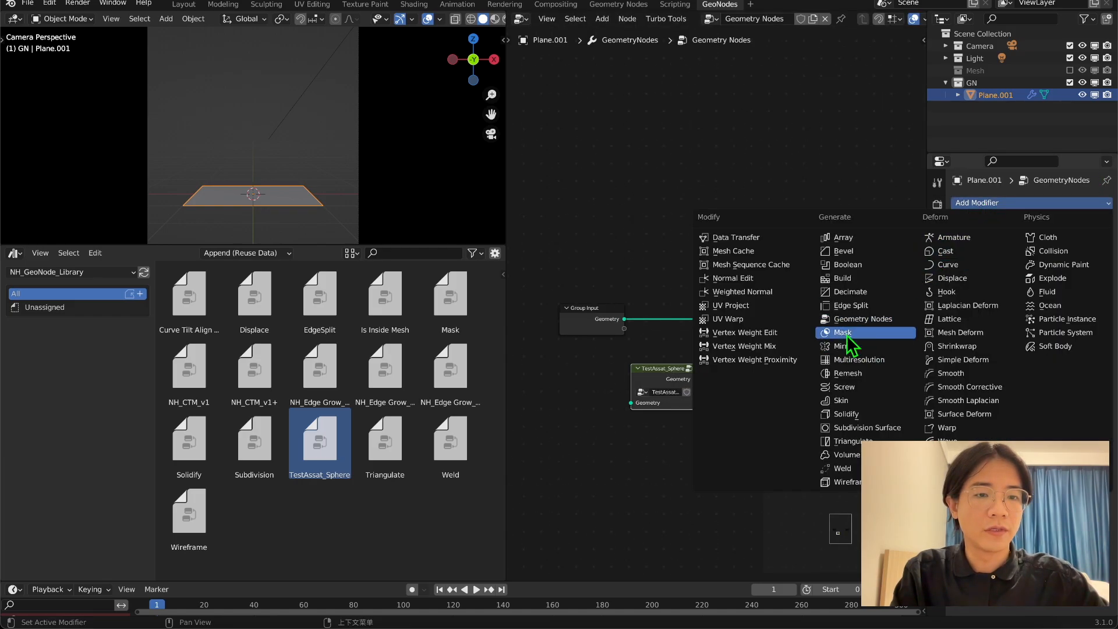
click(856, 319)
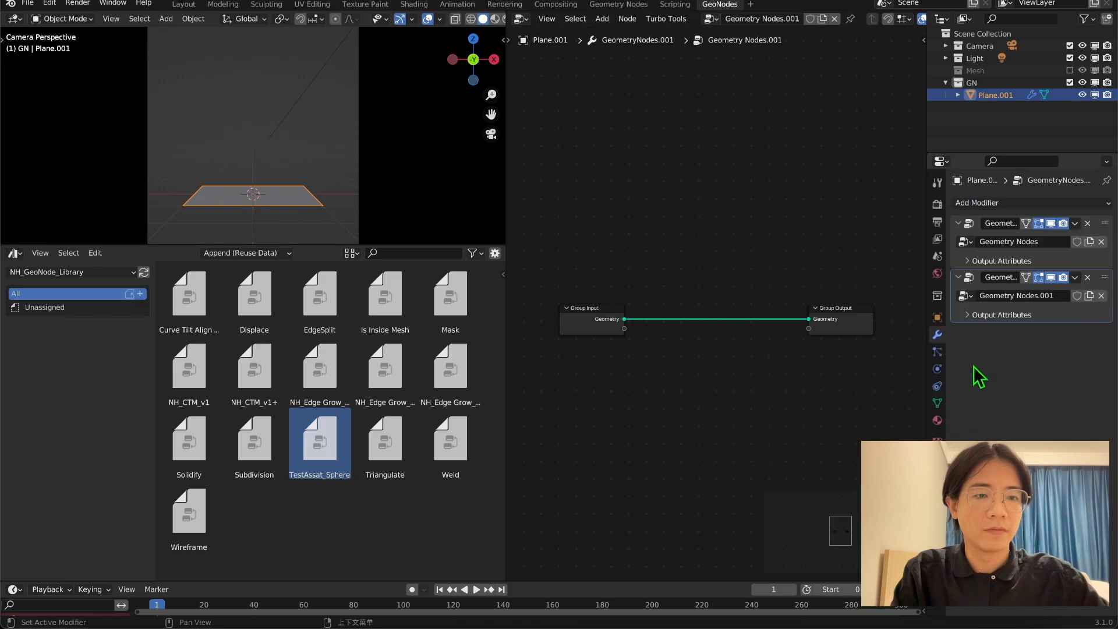
click(1087, 223)
Step: Assign the TestAssat_Sphere node group to the remaining modifier and inspect the sphere in an enlarged viewport
click(964, 241)
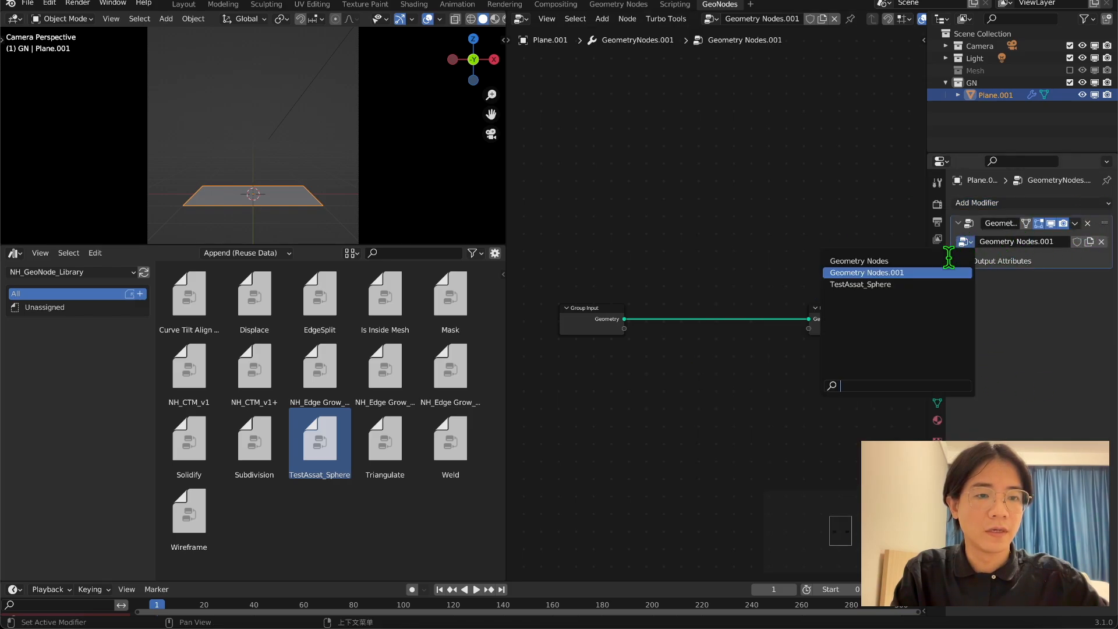
click(865, 285)
middle_drag(320, 242, 274, 42)
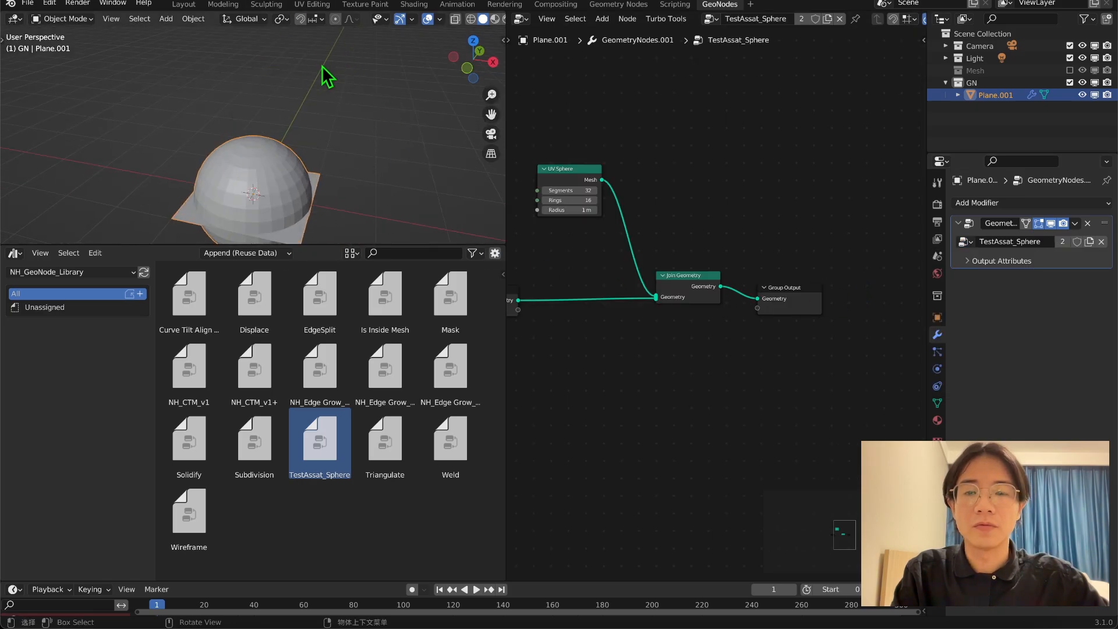
drag(443, 245, 474, 300)
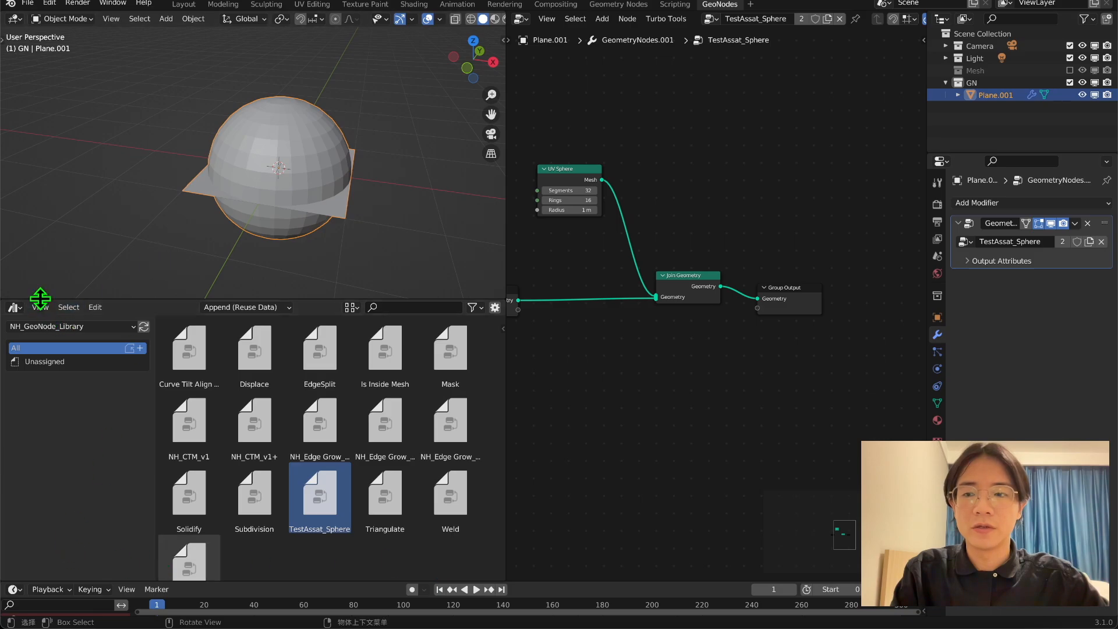
Step: Split the viewport, turn the new area into an Asset Browser showing NH_GeoNode_Library and refresh it
click(20, 309)
drag(500, 296, 105, 113)
click(17, 119)
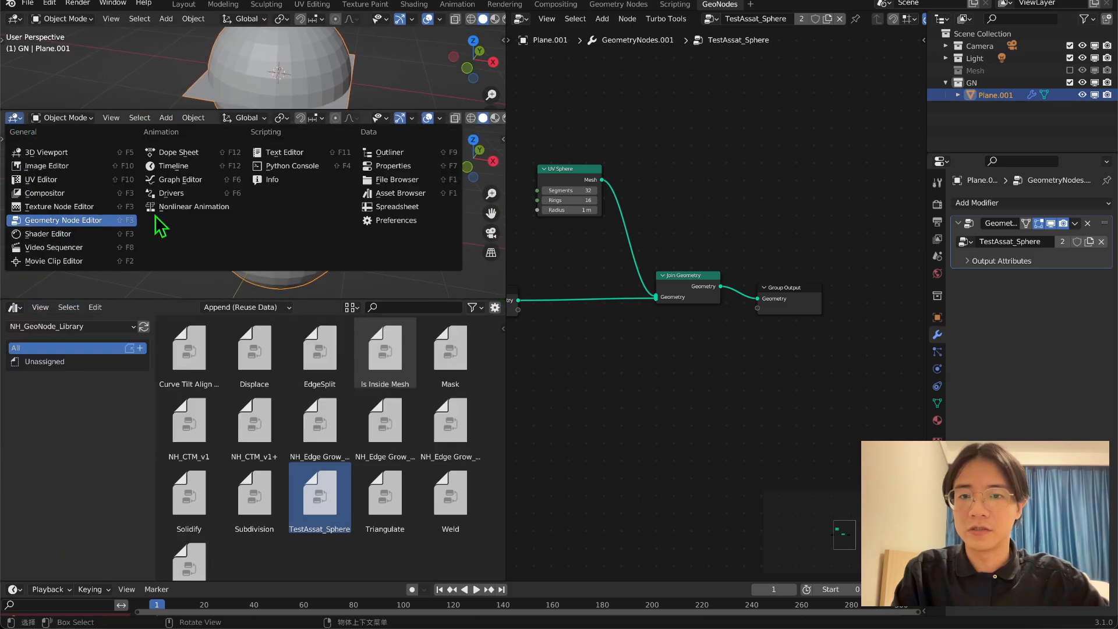
click(401, 211)
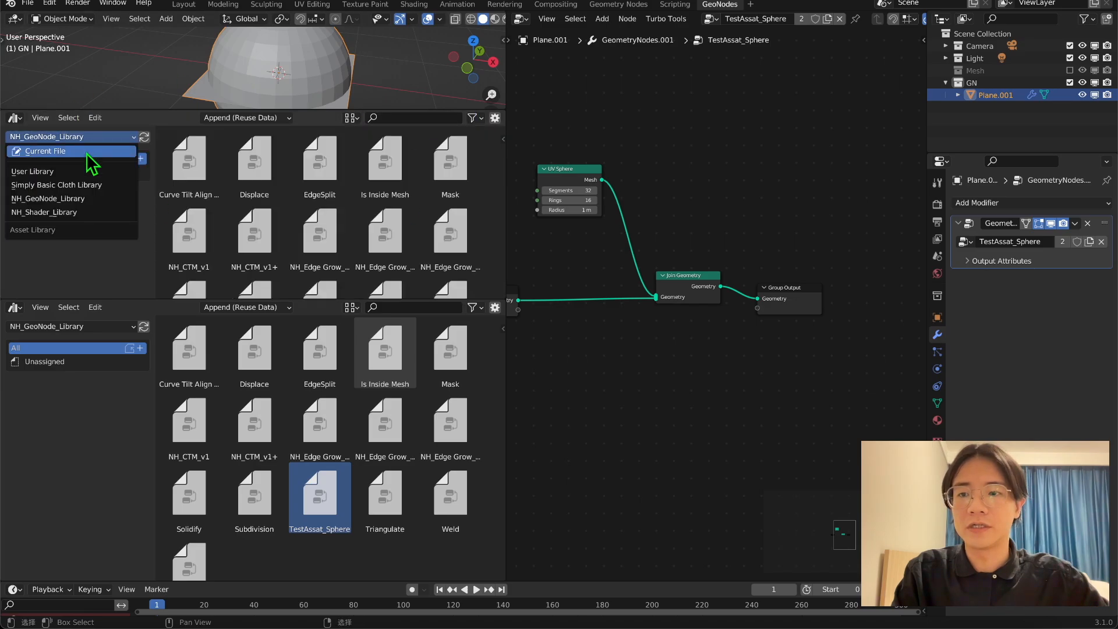
click(52, 199)
click(144, 137)
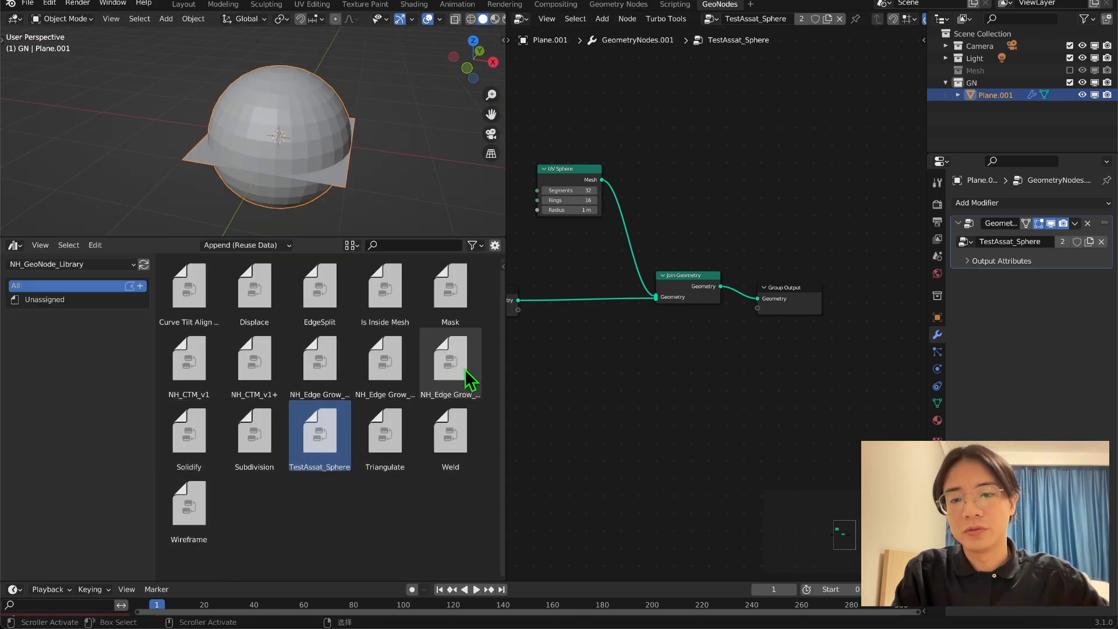
Step: Open the source blend file of the TestAssat_Sphere asset, minimise the preferences window and move the Group Output node slightly up
middle_drag(659, 312, 686, 313)
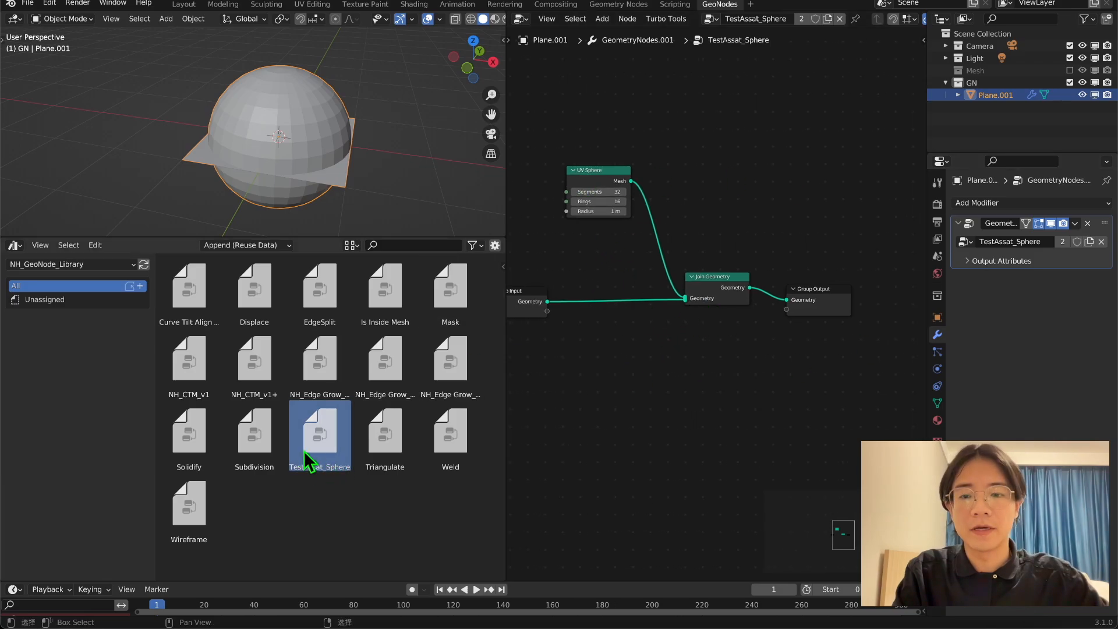
right_click(319, 423)
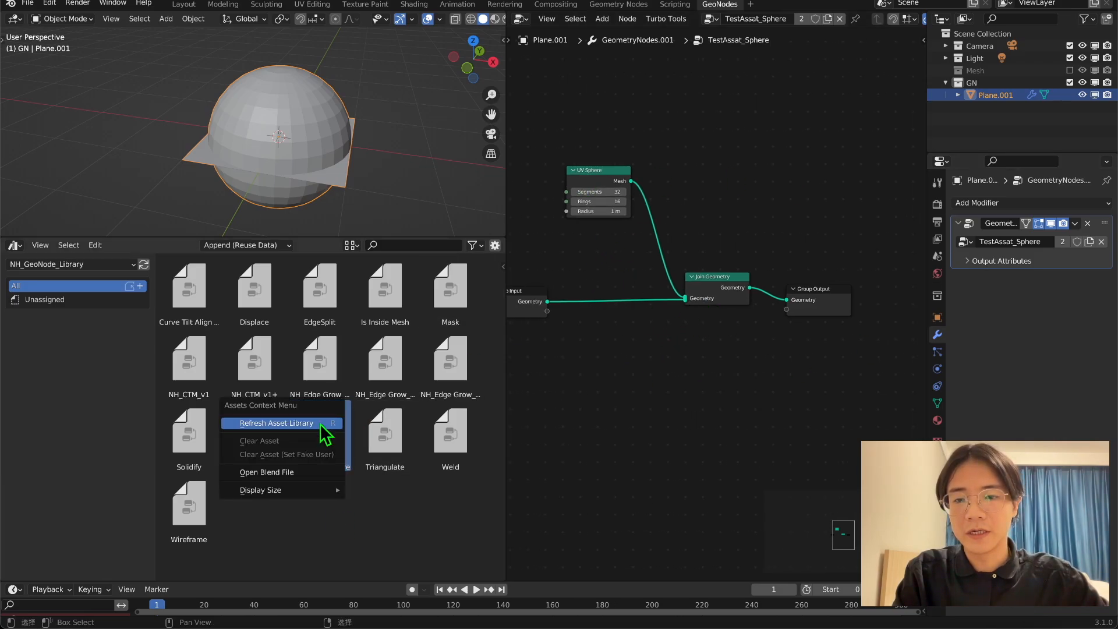
click(262, 474)
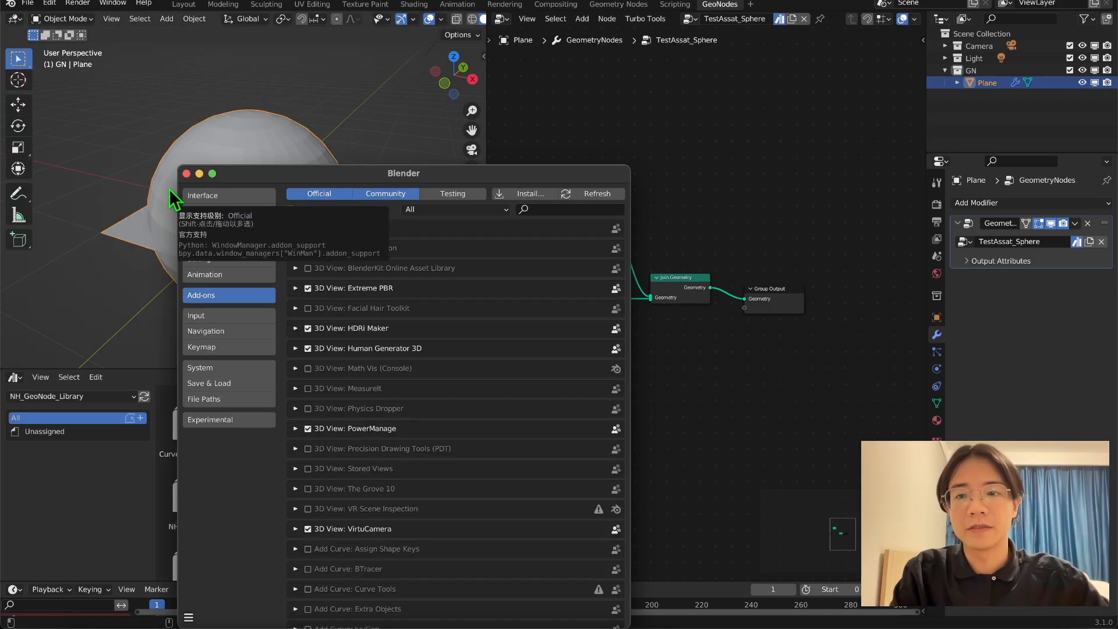
click(200, 174)
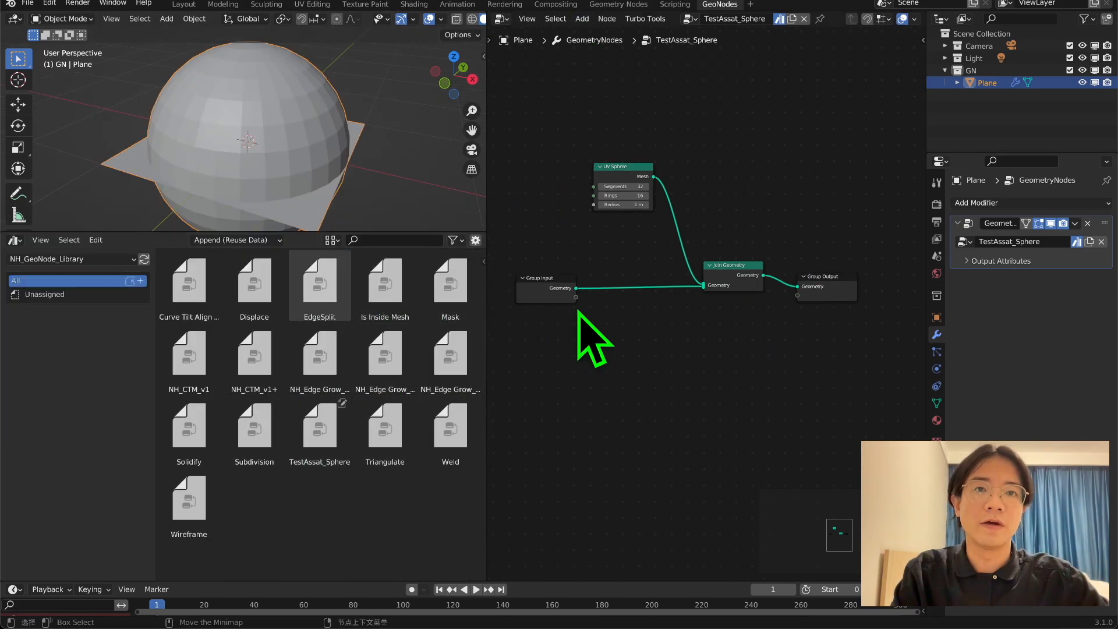
drag(842, 298, 848, 287)
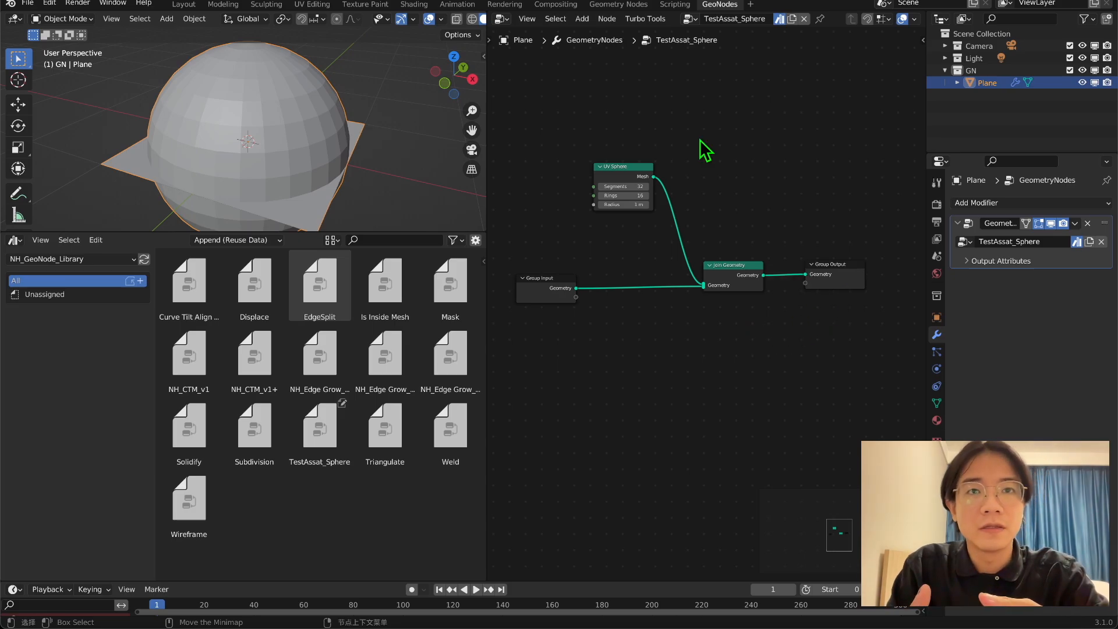